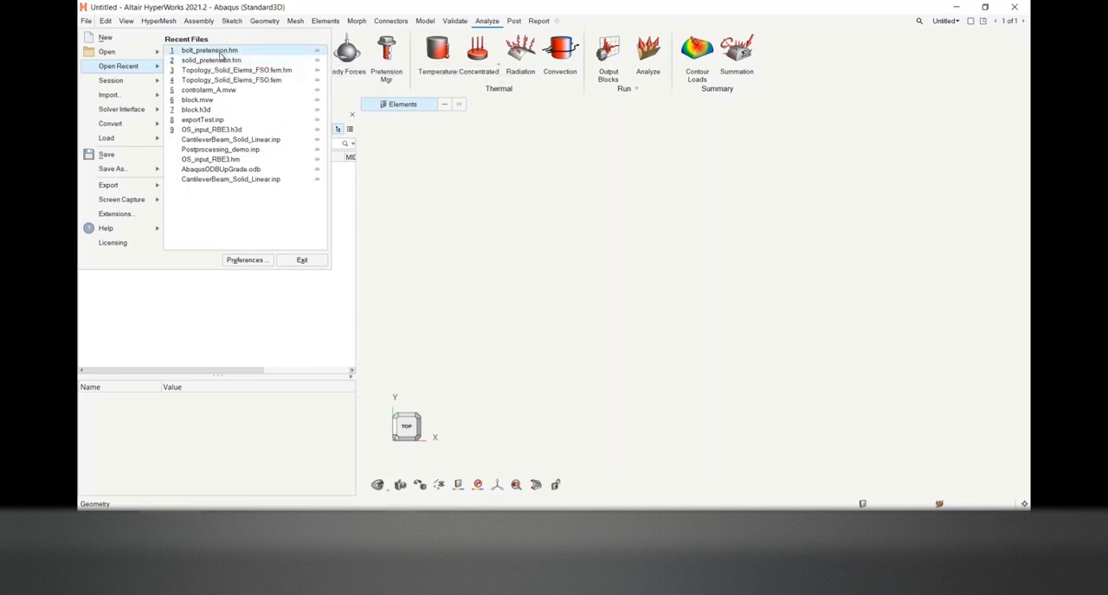
Open the recent file solid_pretension.hm and expand its components and elements in the model browser
click(194, 60)
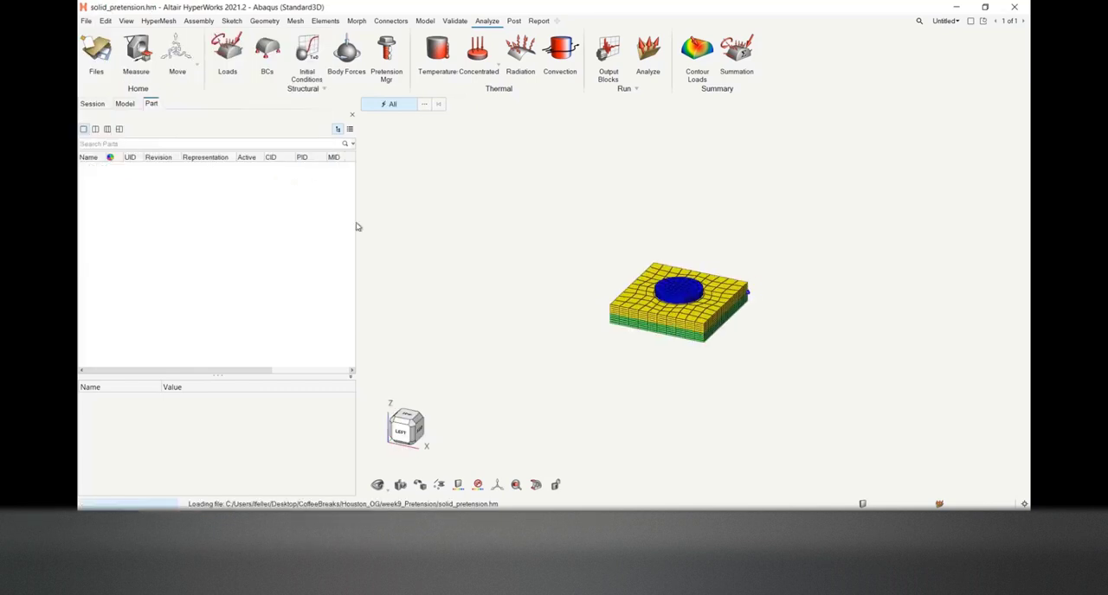
click(124, 103)
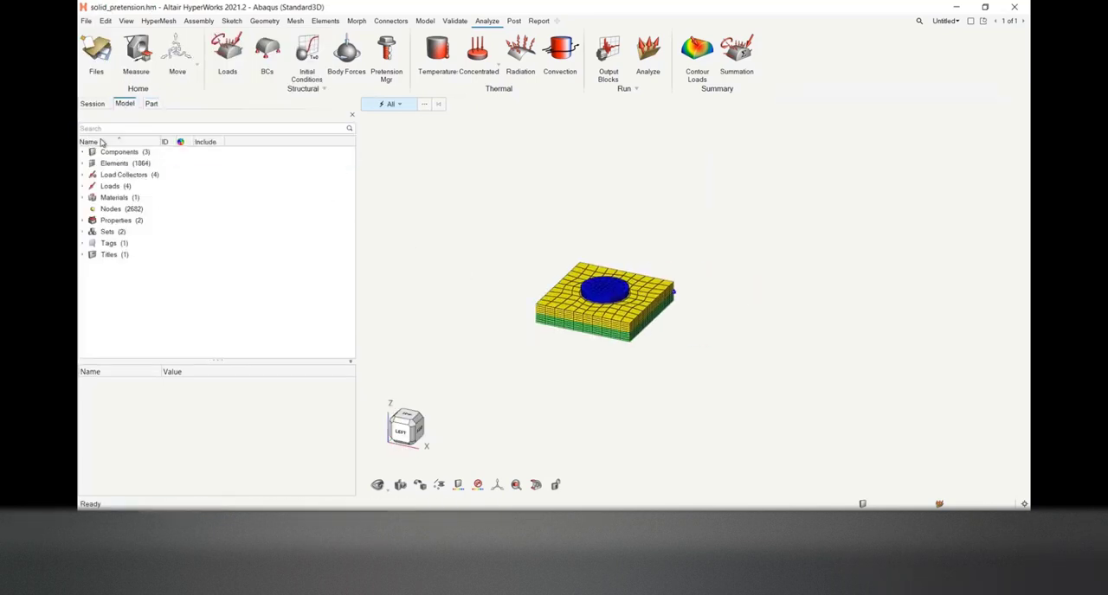
click(83, 163)
click(83, 151)
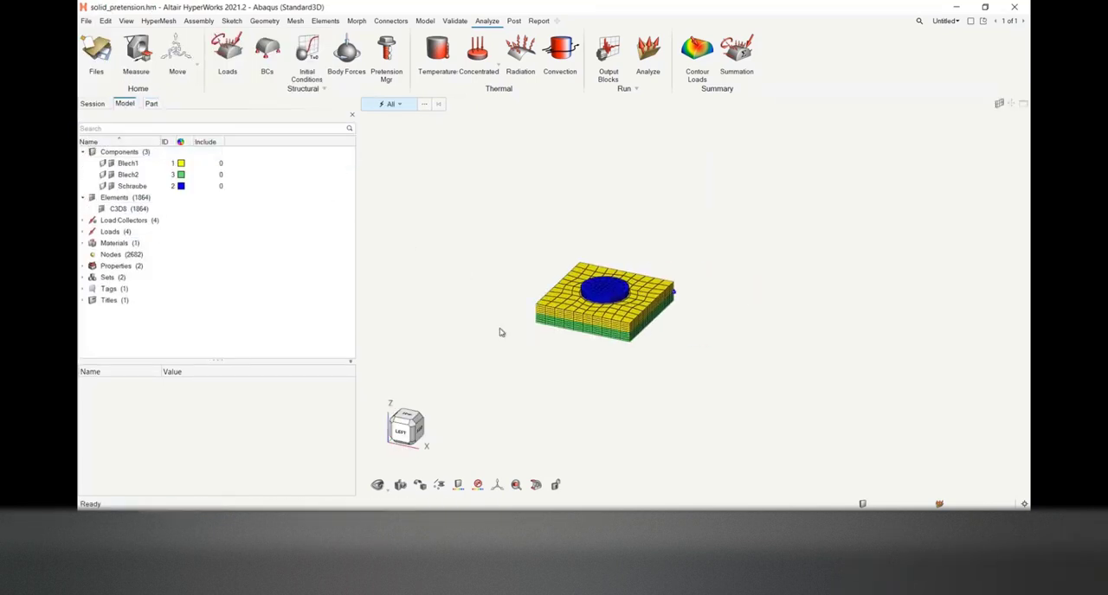
Hide the Blech2 and Blech1 plate meshes so that only the Schraube bolt is displayed
scroll(463, 298, up, 3)
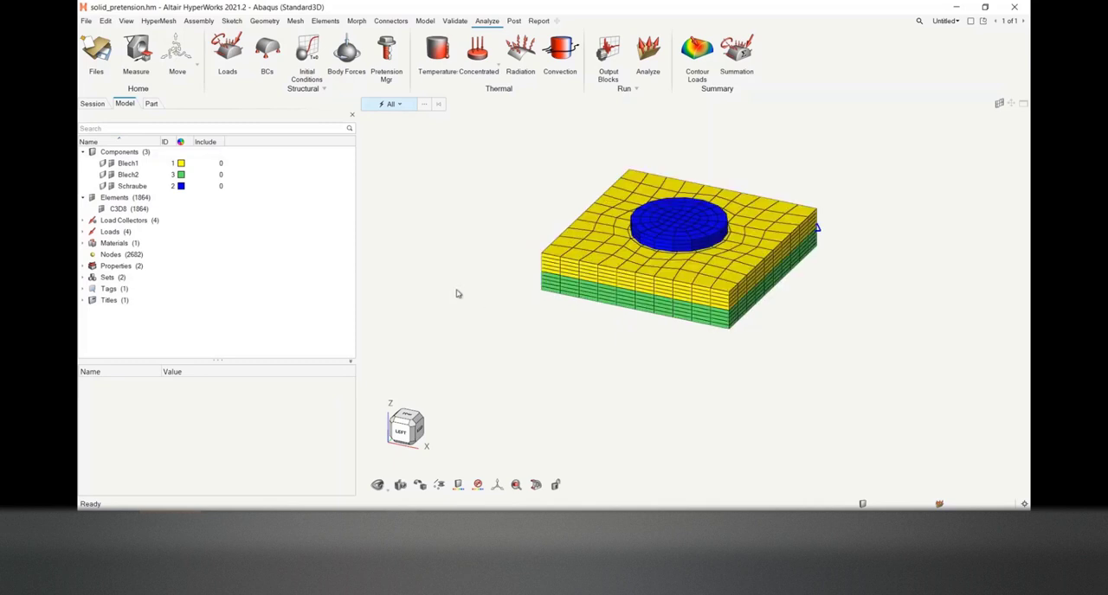
click(109, 178)
click(113, 166)
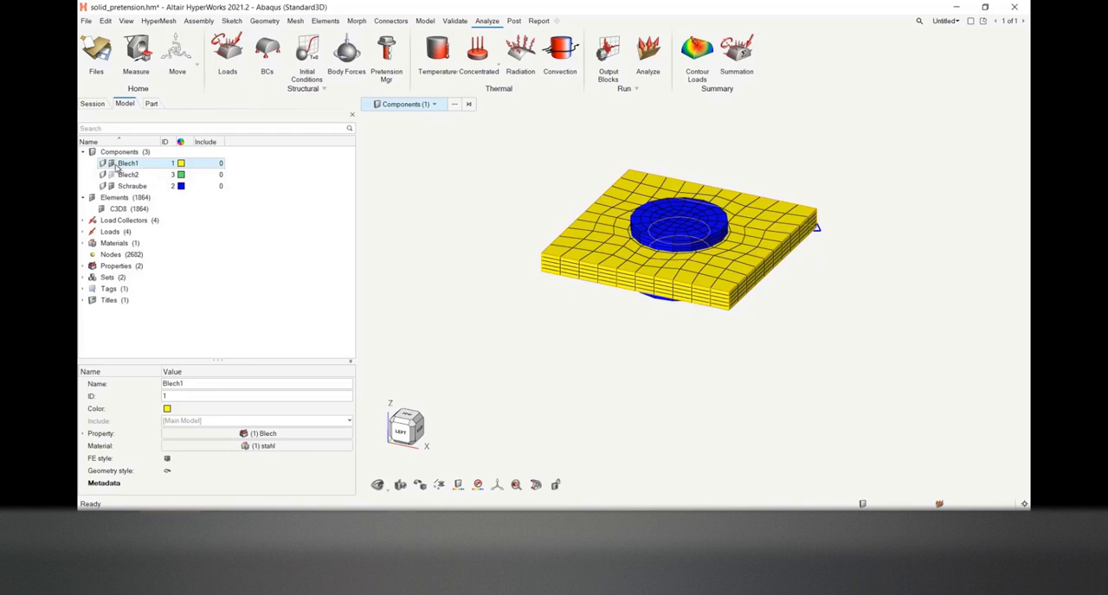
click(113, 165)
right_drag(559, 316, 512, 325)
middle_drag(511, 325, 579, 317)
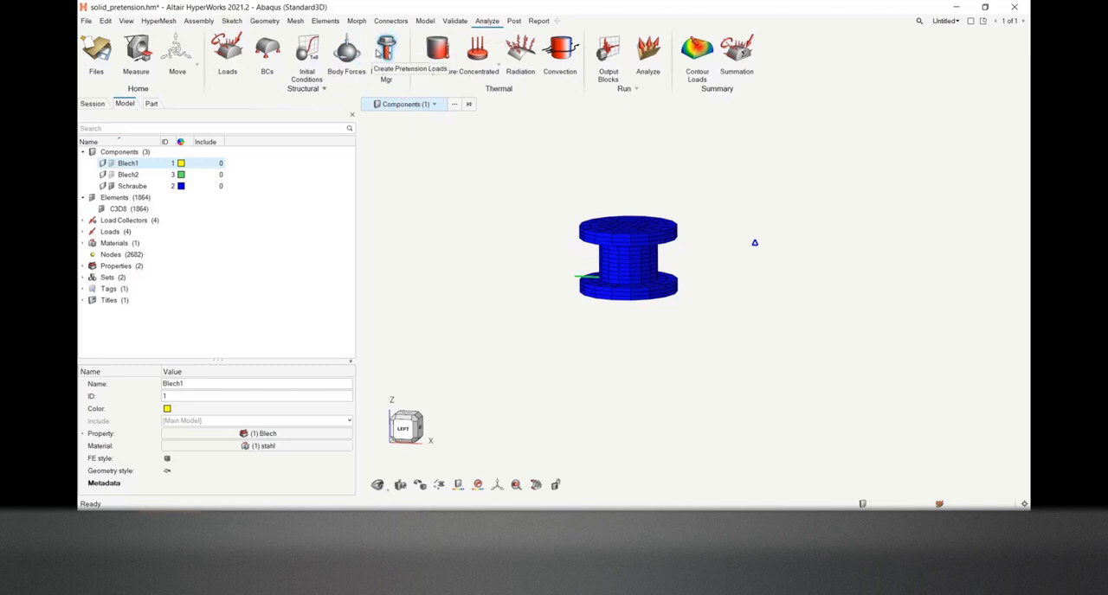
Open the Pretension Manager for creating bolt pretension loads
click(391, 54)
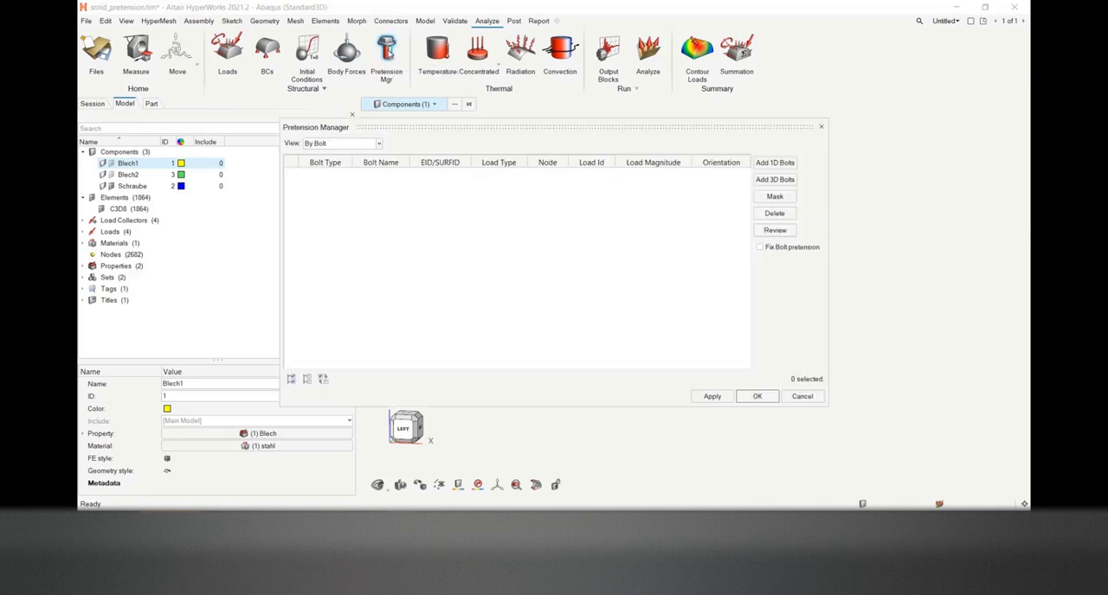
drag(452, 125, 382, 100)
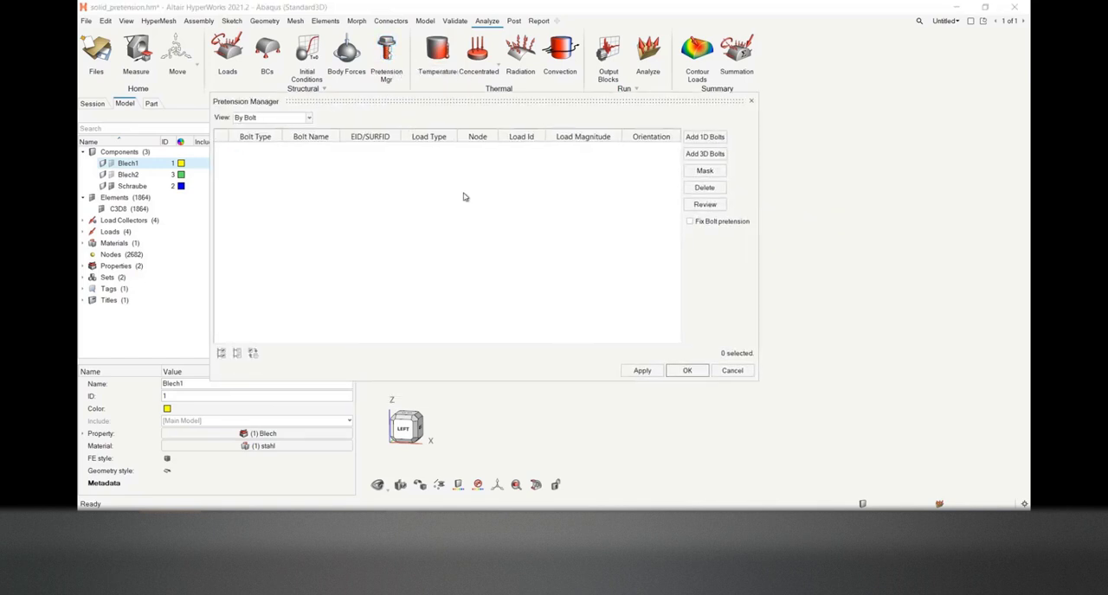
Try to create an auto-surface 3D bolt section with base node 2450 low on the shank and direction node 2382 near its top
click(703, 154)
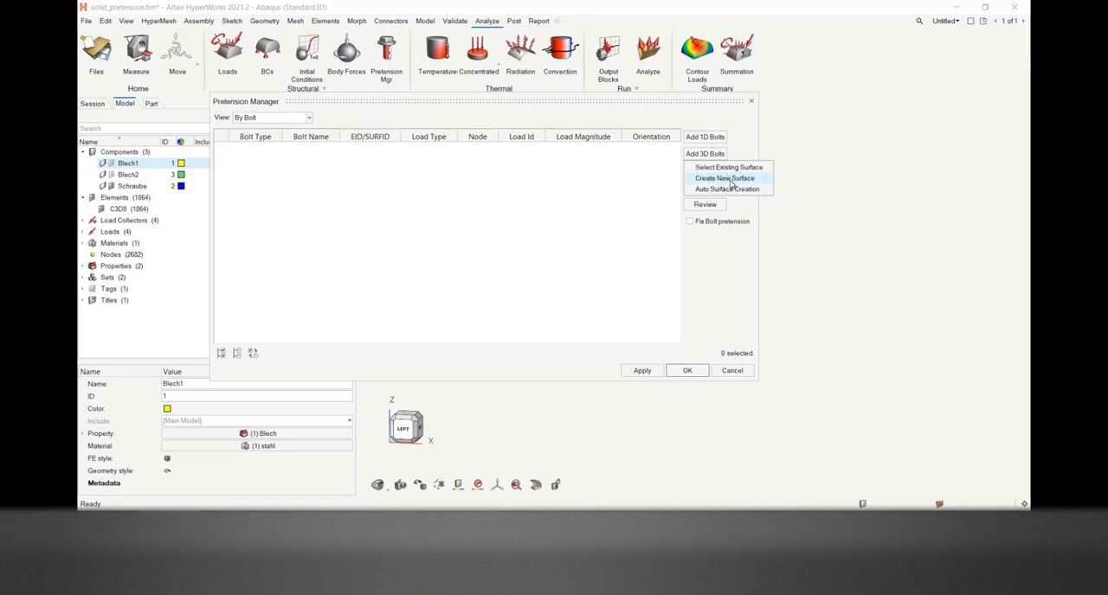
click(727, 189)
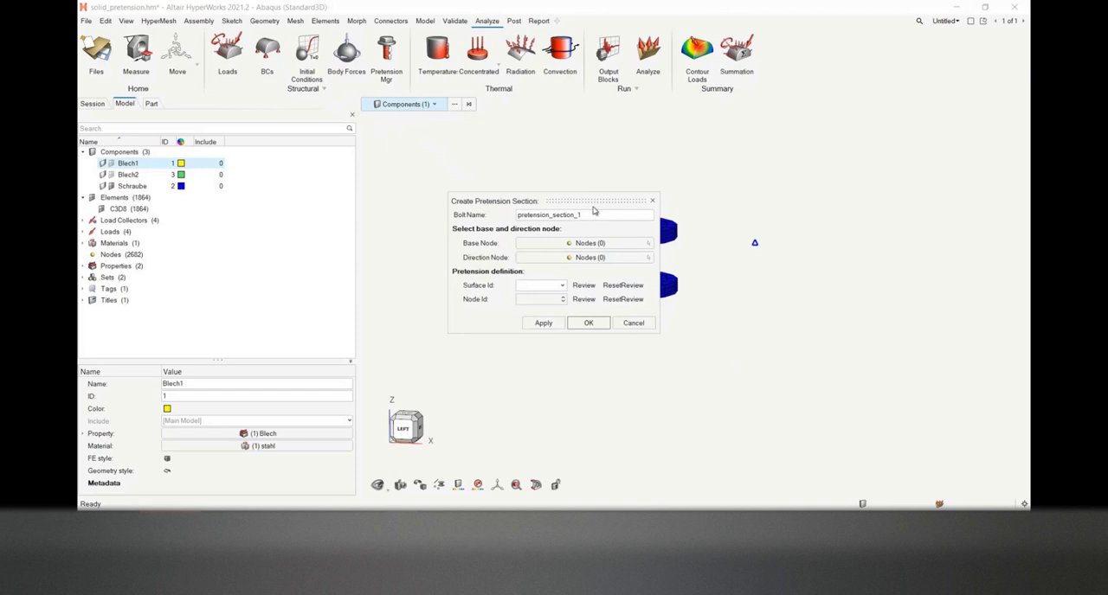
drag(596, 201, 395, 161)
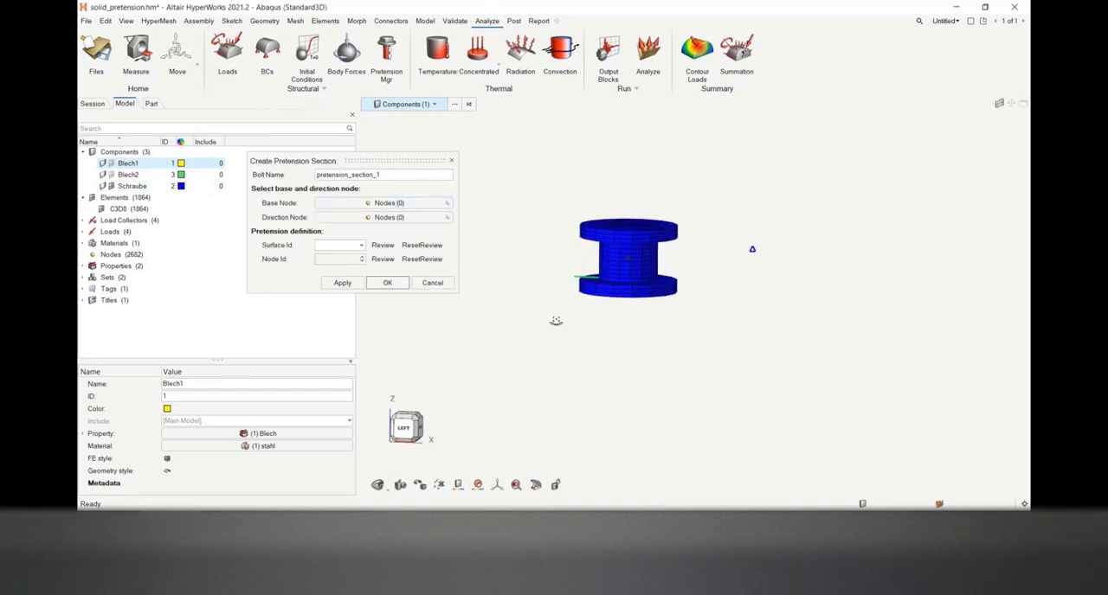
scroll(649, 284, up, 3)
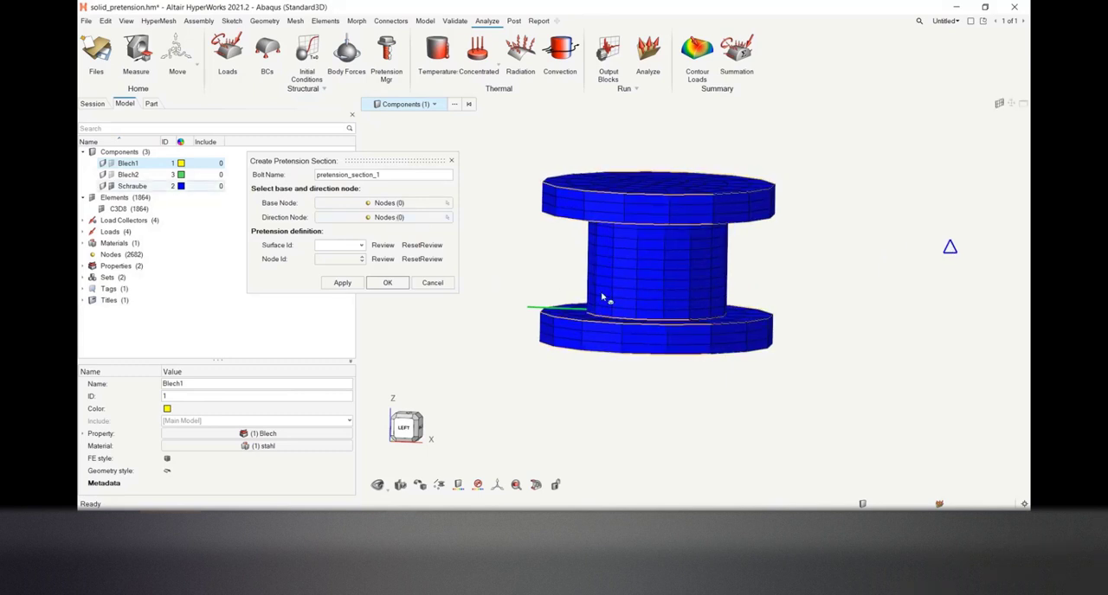
scroll(658, 309, up, 3)
click(672, 295)
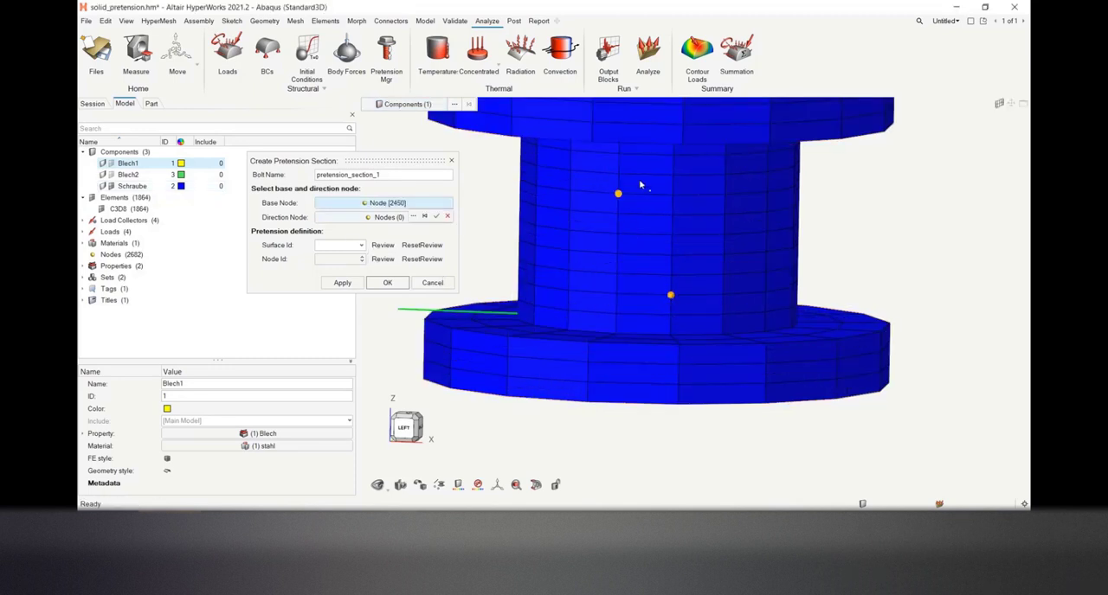
click(437, 217)
click(404, 218)
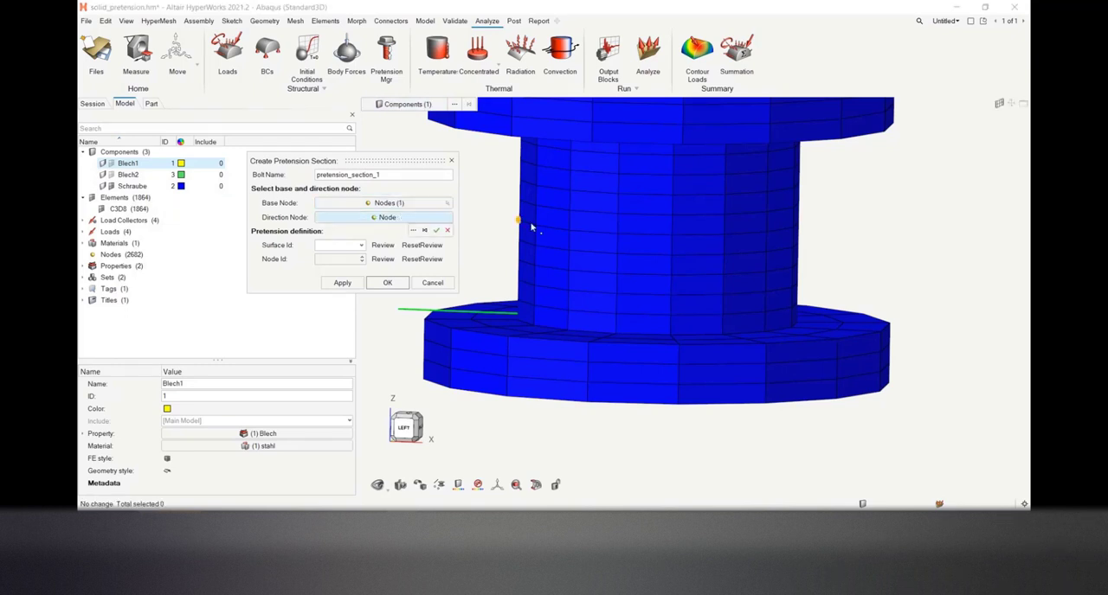
click(674, 157)
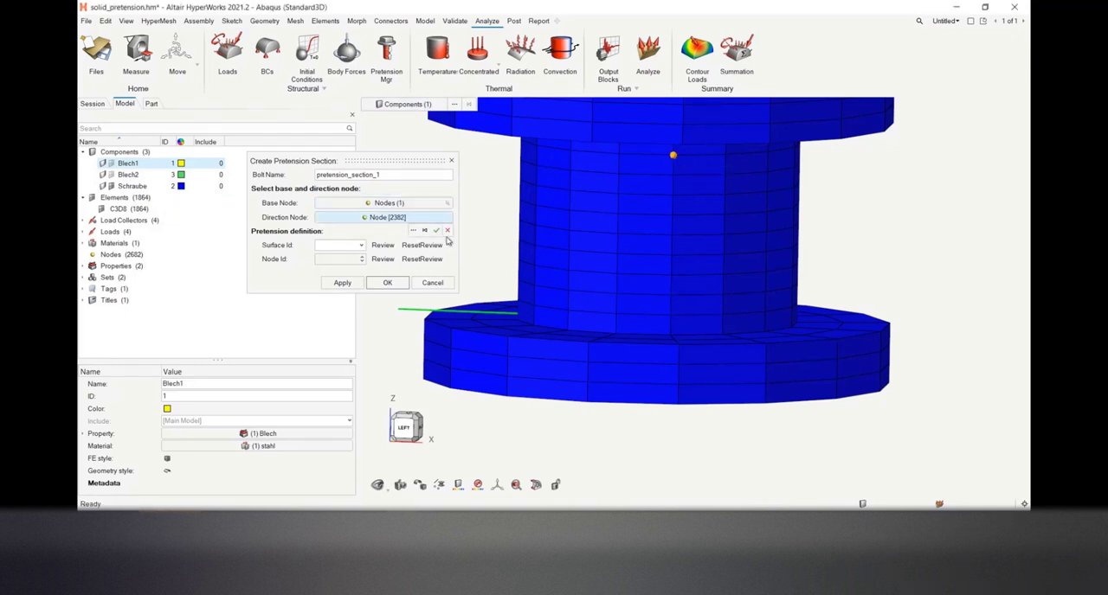
click(438, 231)
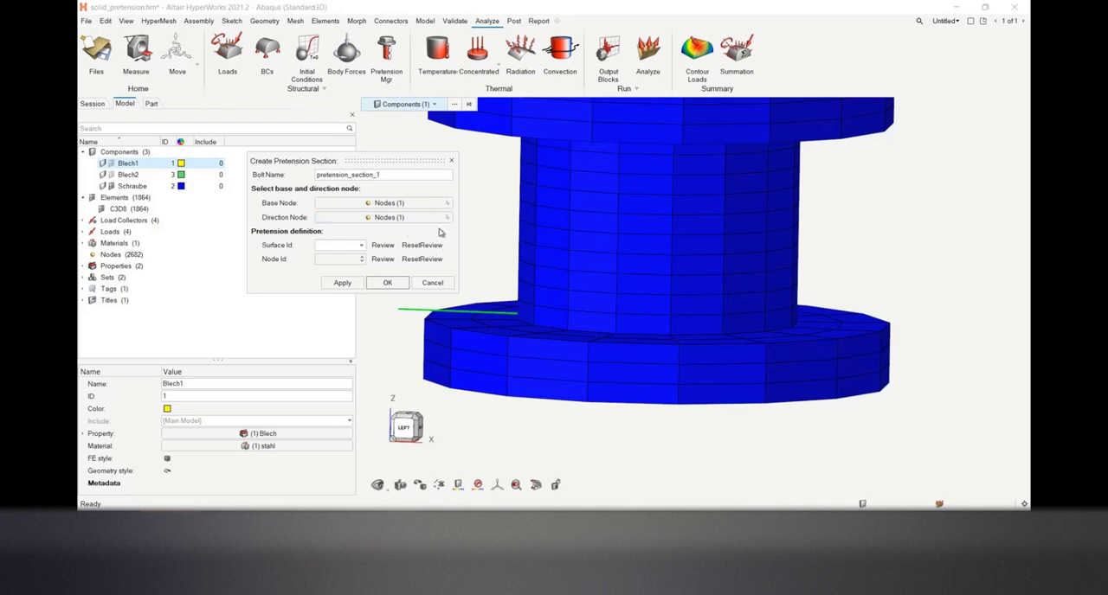
click(381, 283)
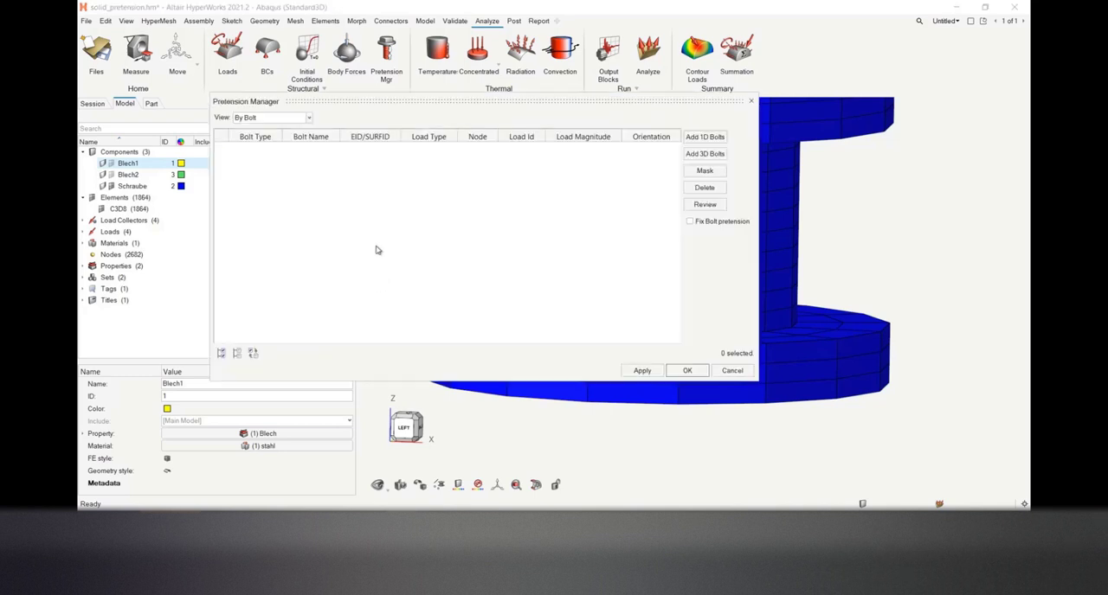
Start a 3D bolt with automatic surface creation and pick node 2596 low on the bolt shank as the base node
drag(487, 101, 407, 93)
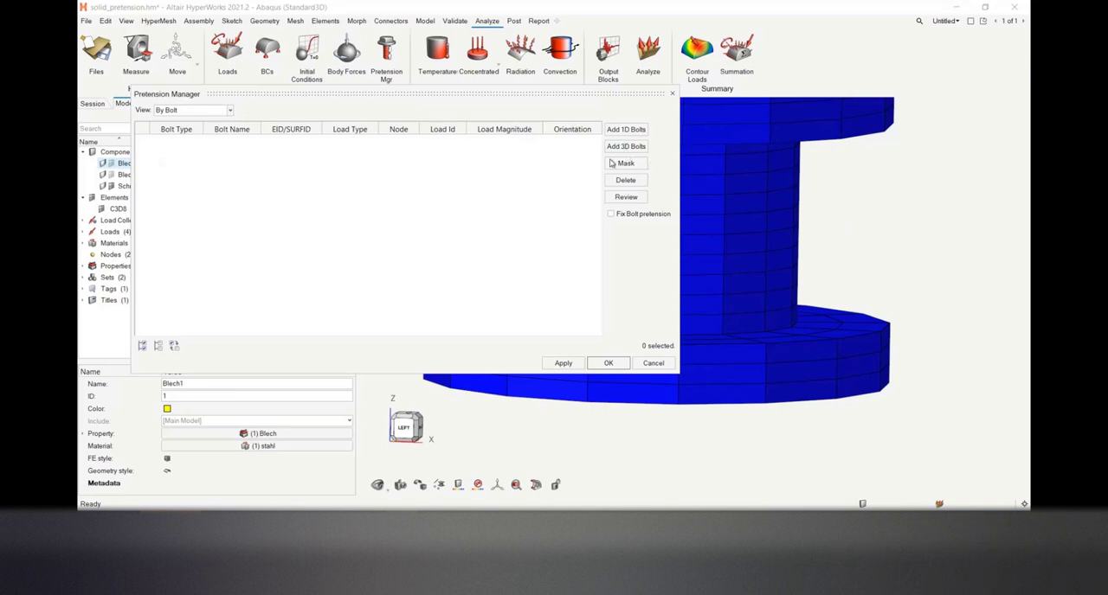
drag(586, 92, 576, 106)
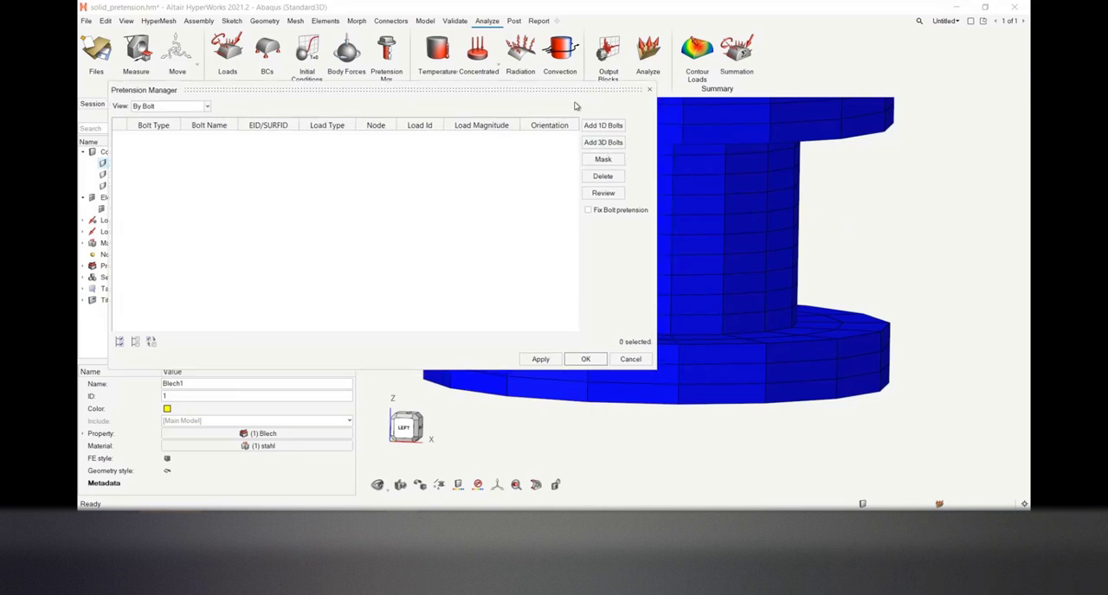
click(603, 142)
click(640, 179)
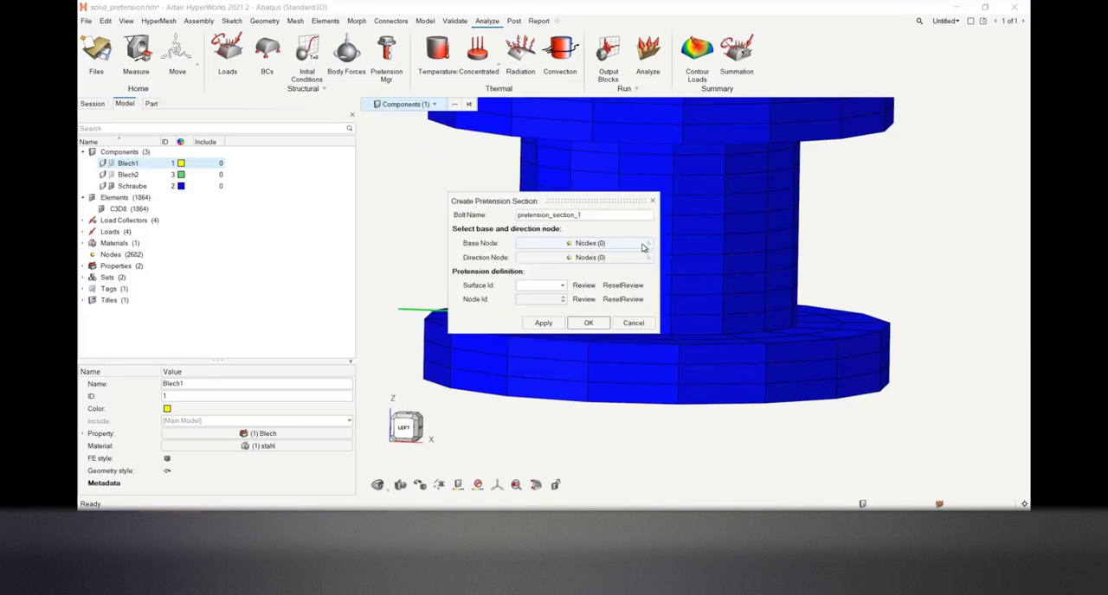
drag(571, 201, 420, 180)
click(450, 222)
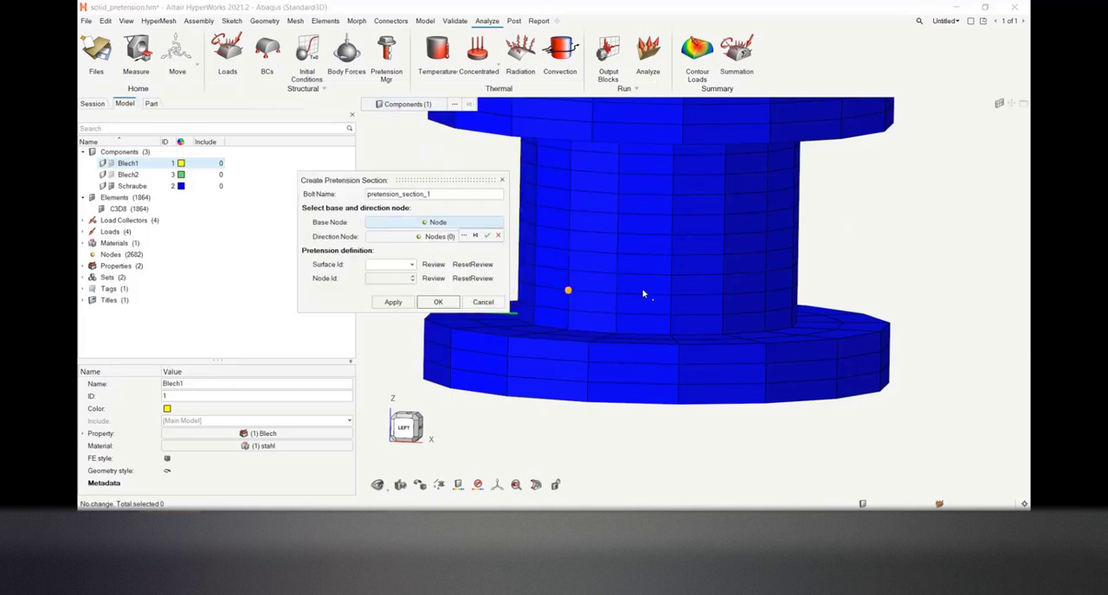
click(671, 276)
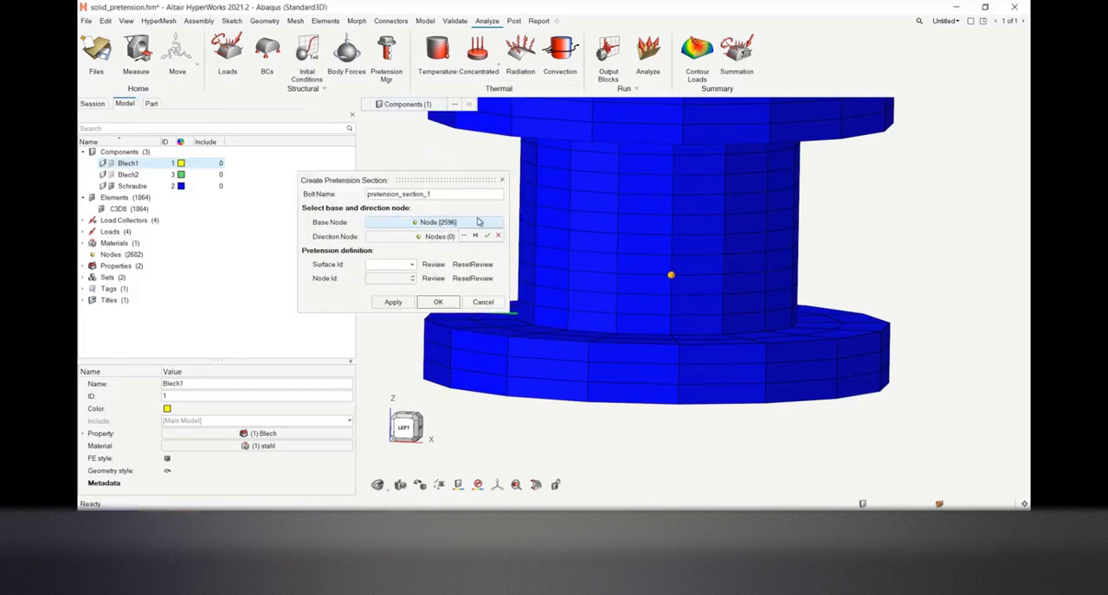
click(487, 237)
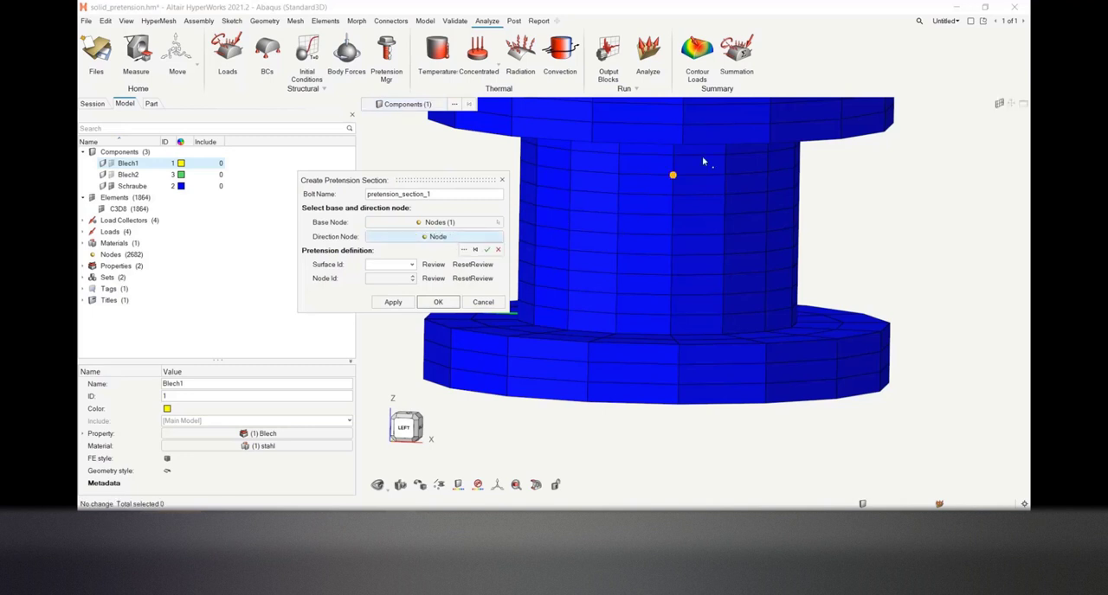
Pick a direction node straight above the base node near the top of the shank and apply pretension_section_1
click(673, 158)
click(486, 250)
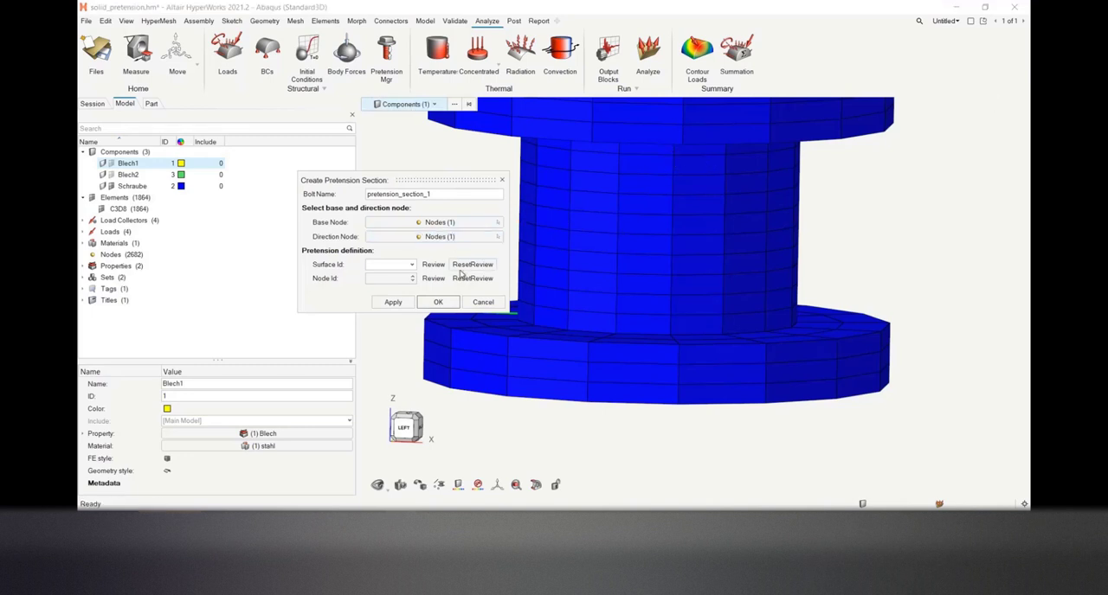
click(404, 303)
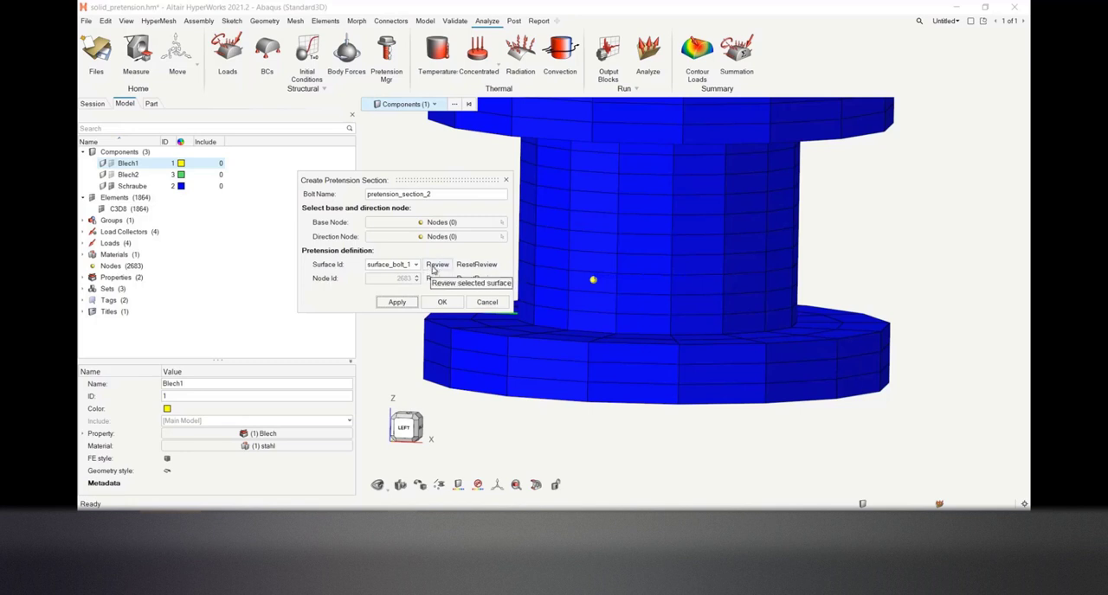
Review the surface_bolt_1 pretension surface inside the bolt shank, and finish the section definition
click(436, 265)
scroll(701, 259, down, 3)
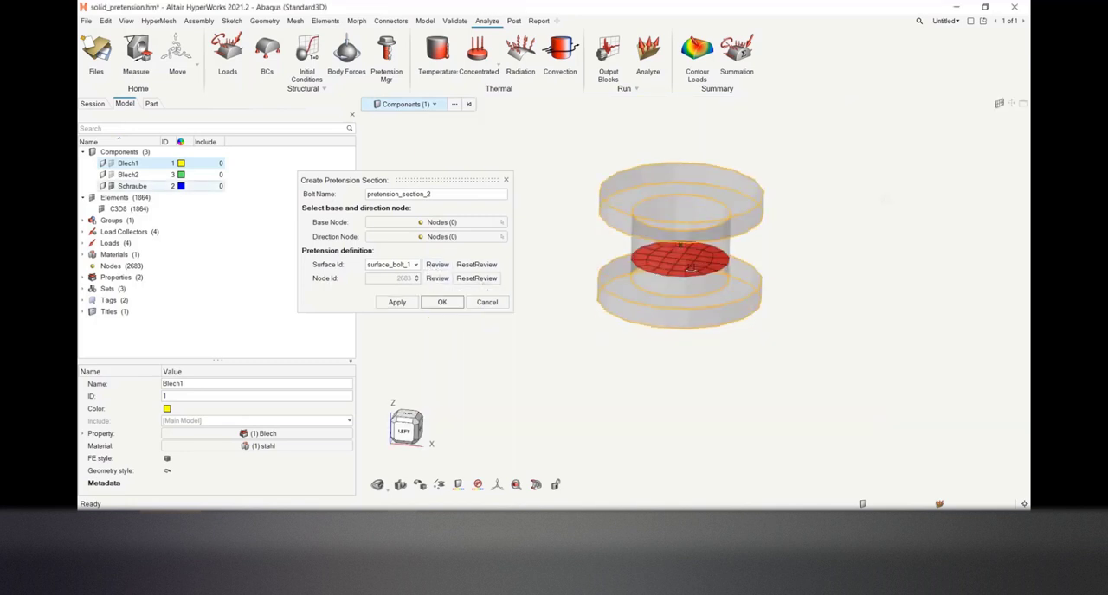
middle_drag(690, 268, 700, 225)
scroll(659, 276, up, 4)
scroll(662, 283, up, 2)
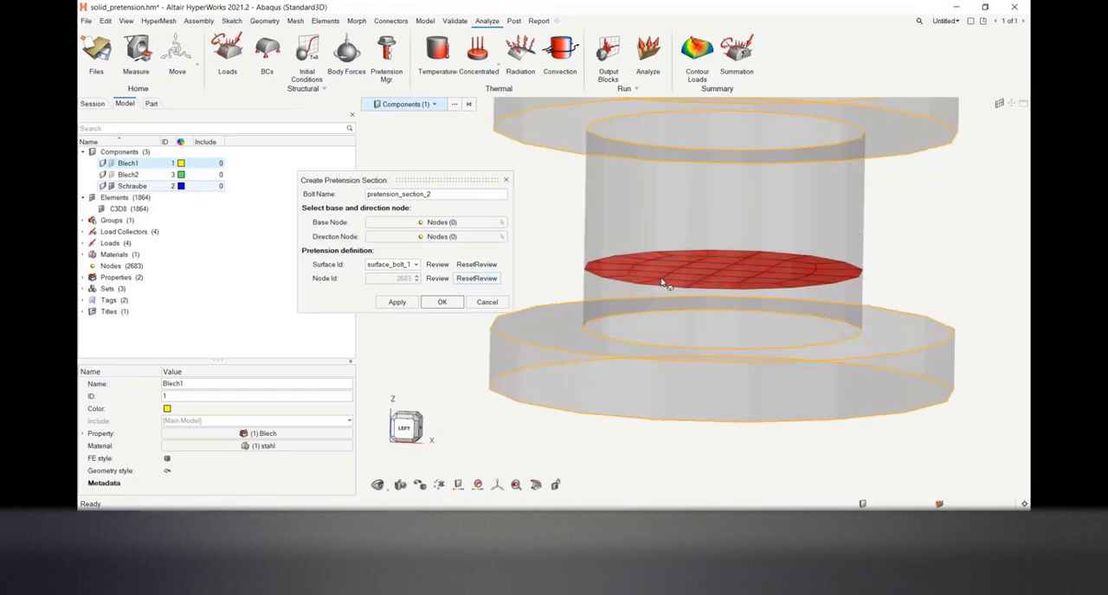
scroll(662, 283, up, 1)
scroll(716, 265, down, 4)
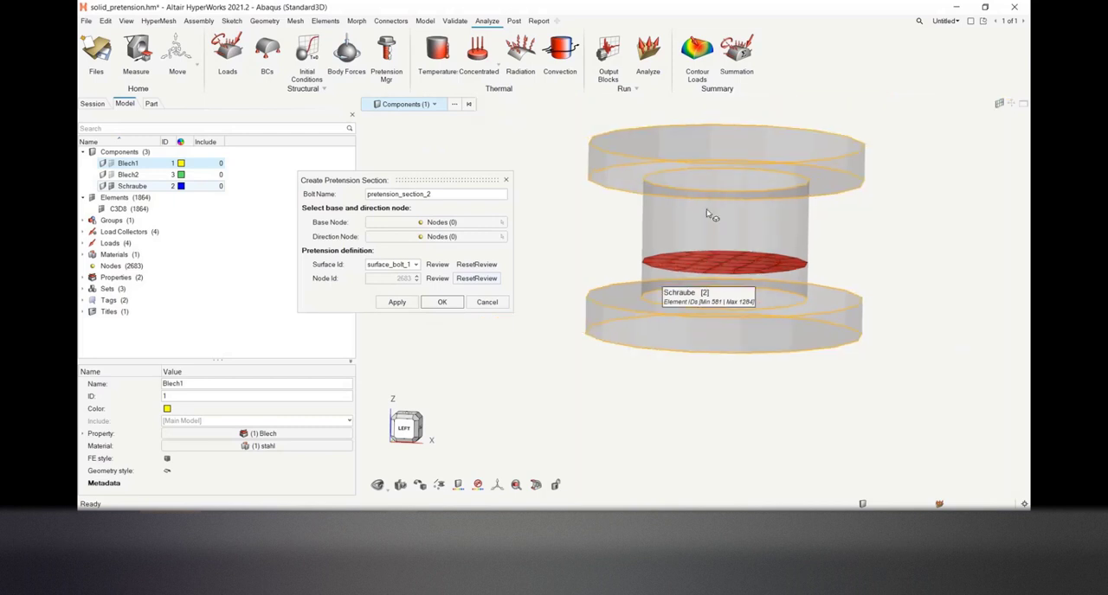
scroll(701, 270, up, 2)
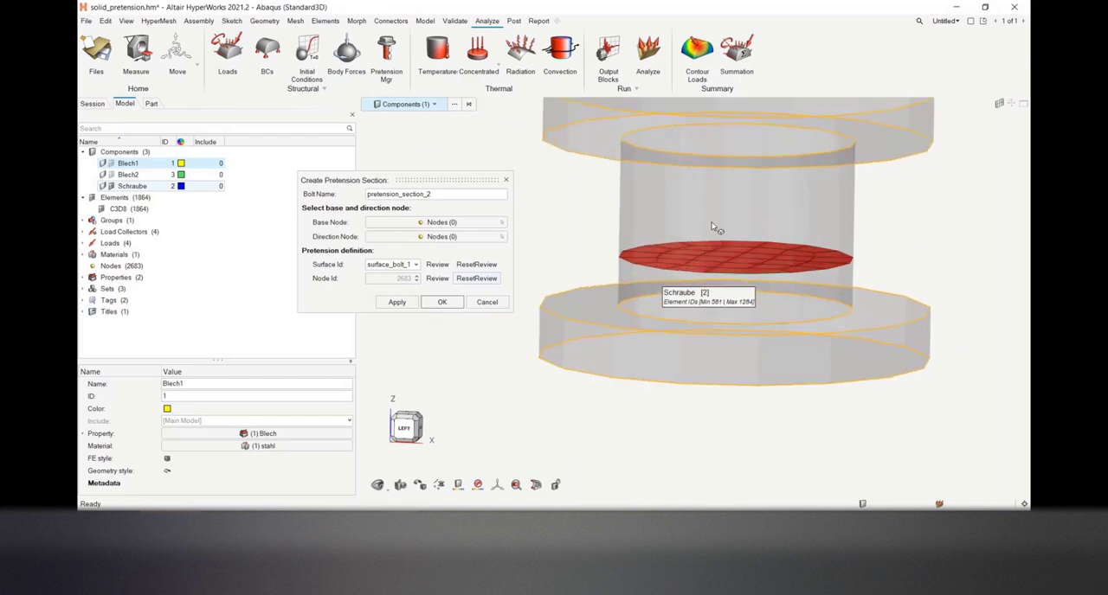
scroll(726, 252, down, 2)
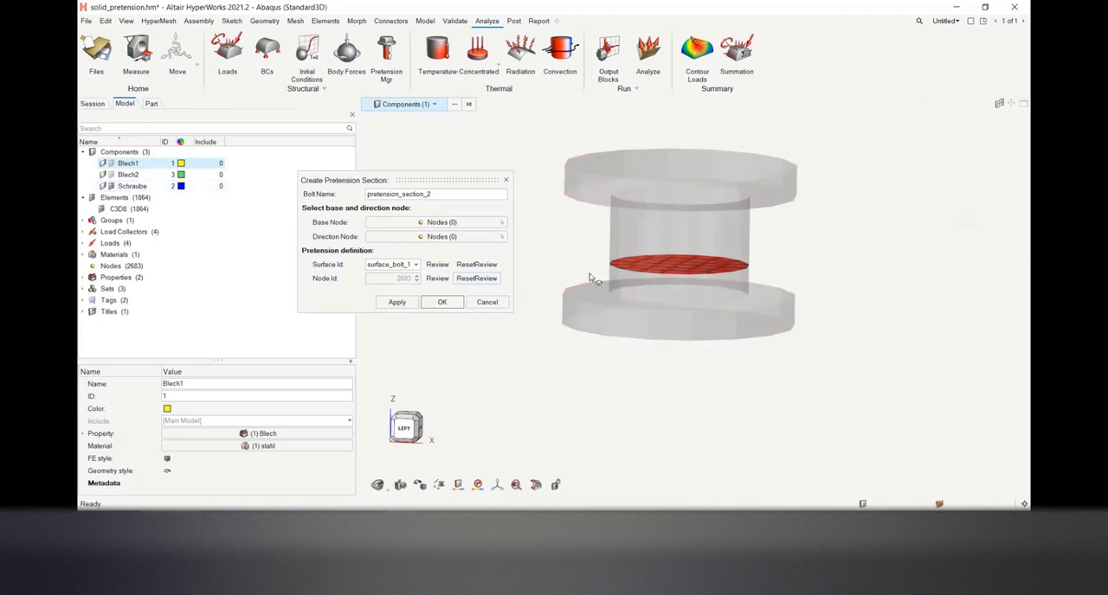
click(449, 306)
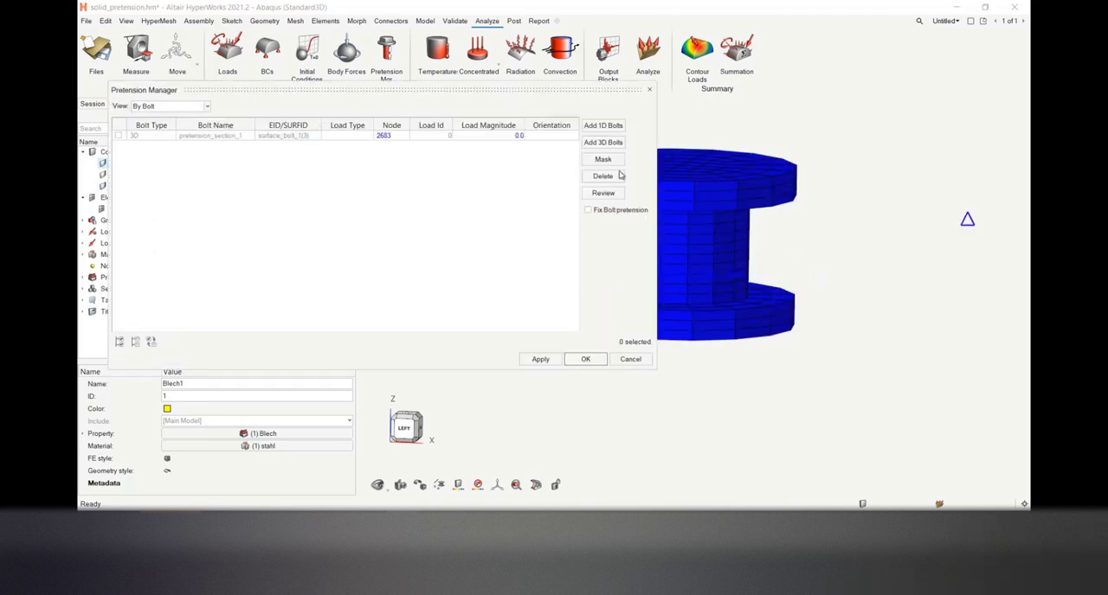
Set the load type of pretension_section_1 to CLOAD and its load magnitude to 1.0 in the Pretension Manager
drag(655, 160, 975, 164)
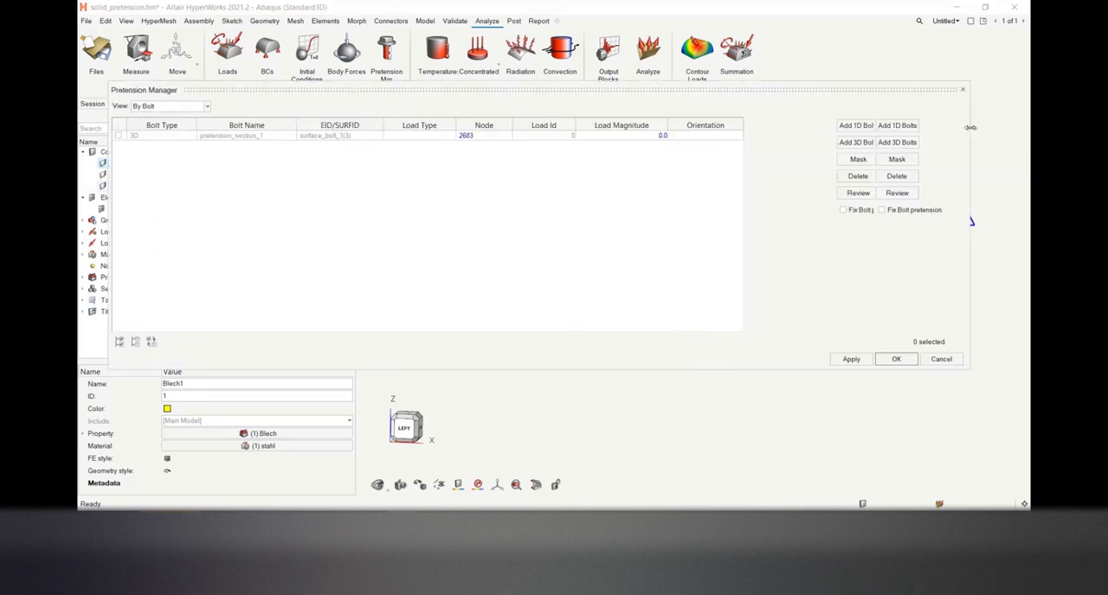
drag(453, 93, 439, 108)
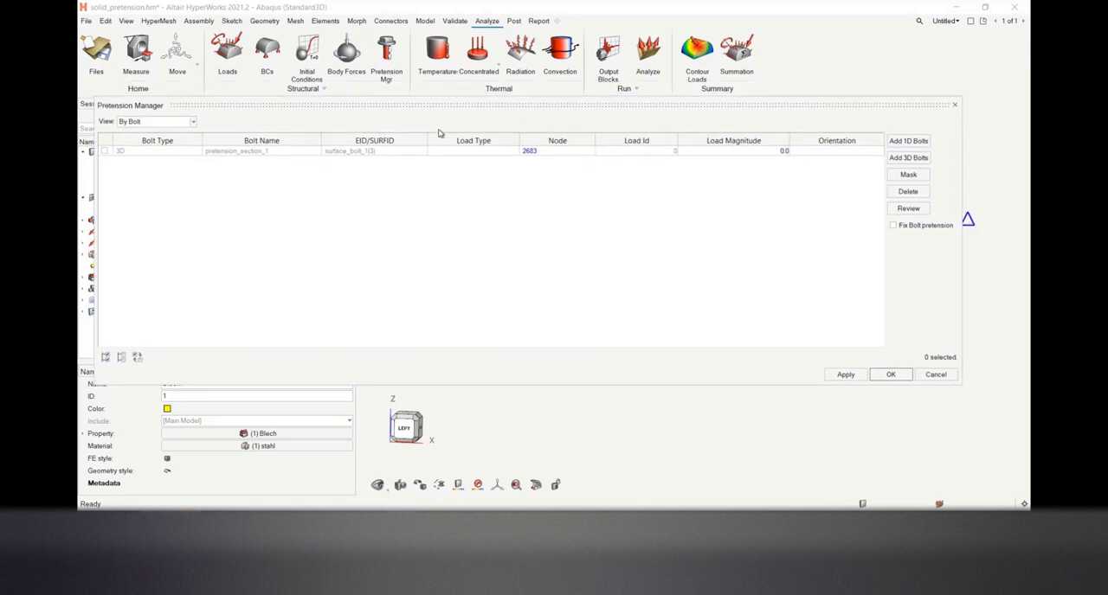
click(465, 154)
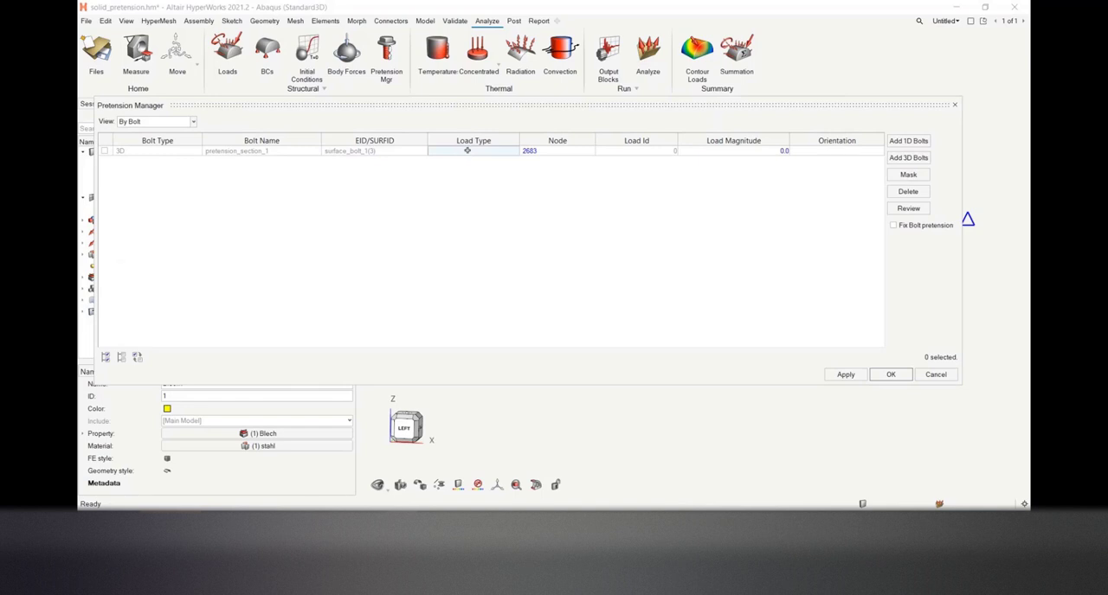
click(466, 150)
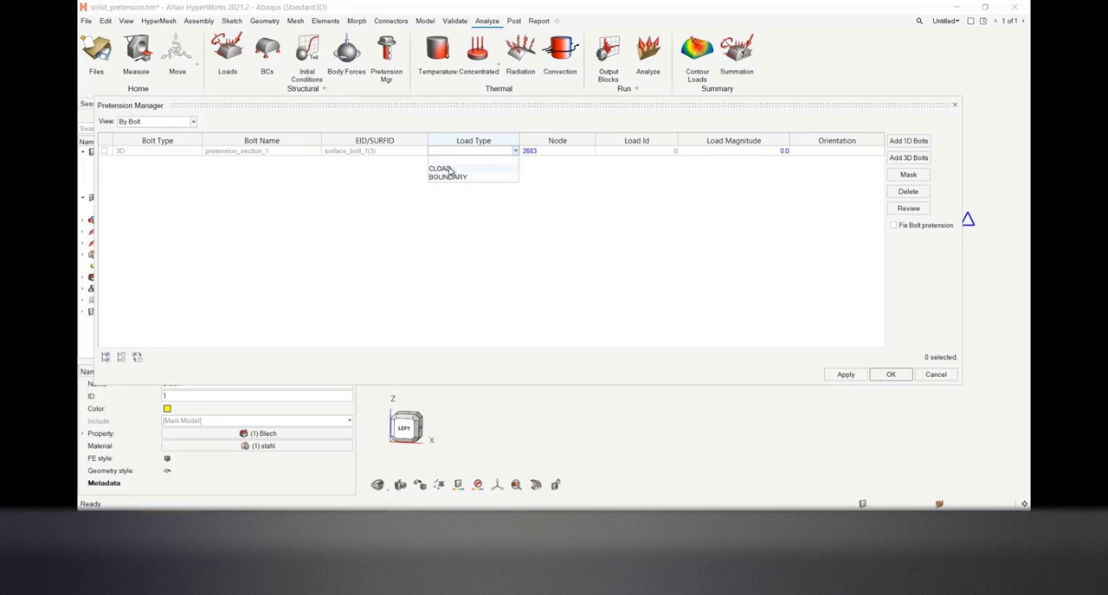
click(441, 169)
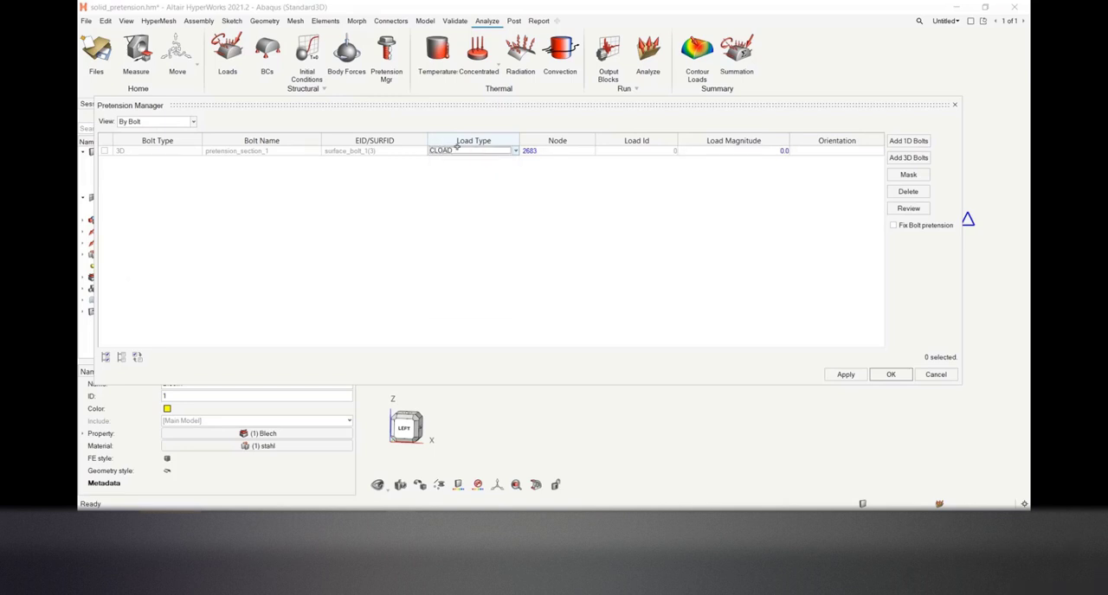
click(723, 150)
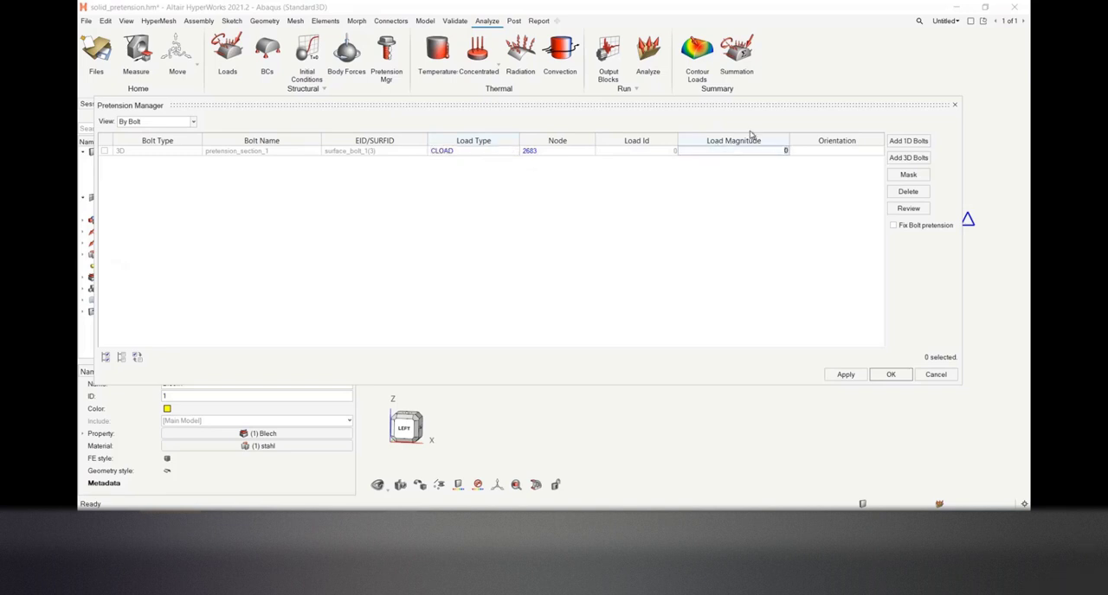
click(743, 230)
Define the load orientation as a vector with components 0, 0, 1 along the bolt axis, and apply the pretension load
click(852, 151)
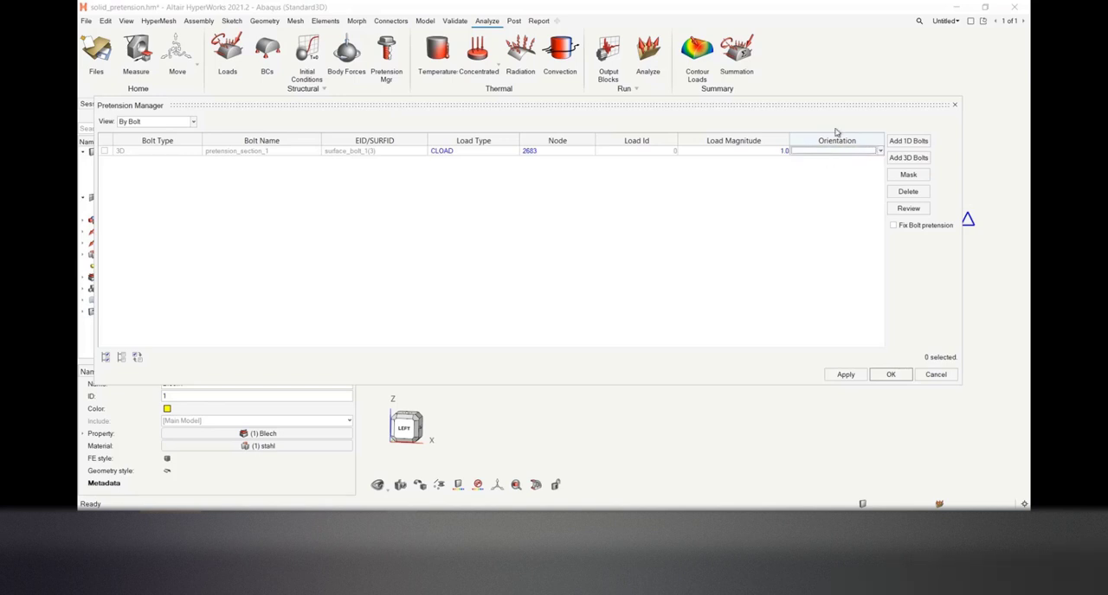
drag(840, 106, 858, 67)
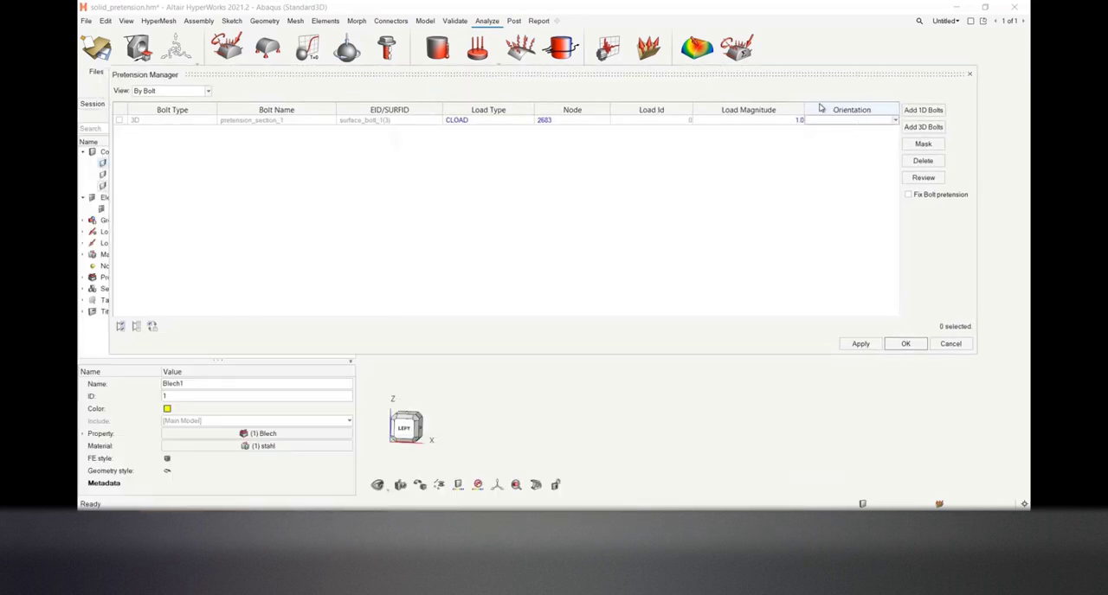
click(895, 122)
click(832, 140)
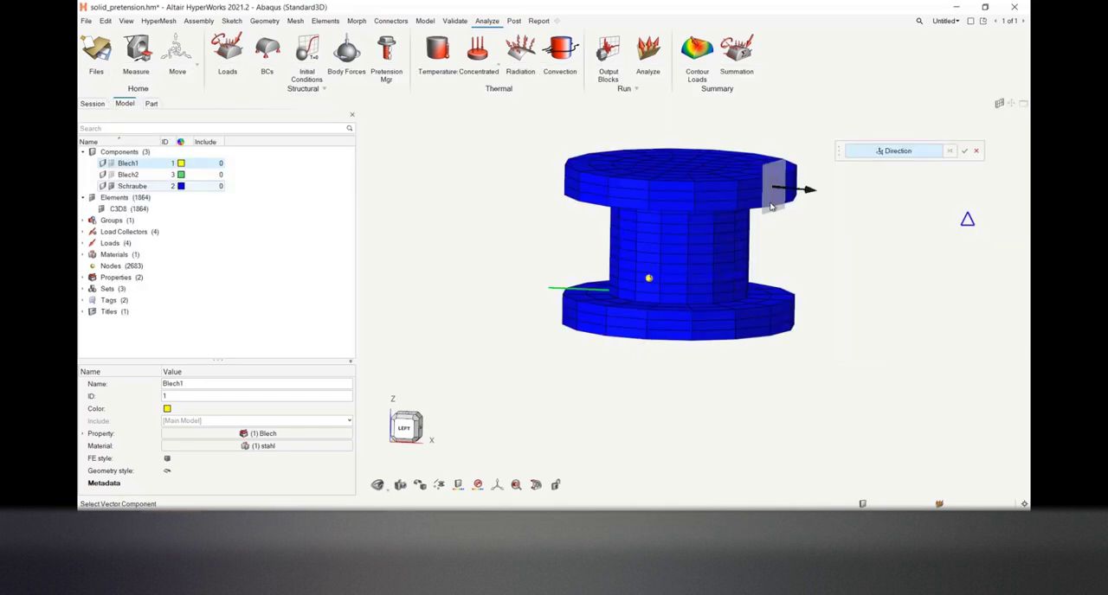
click(678, 171)
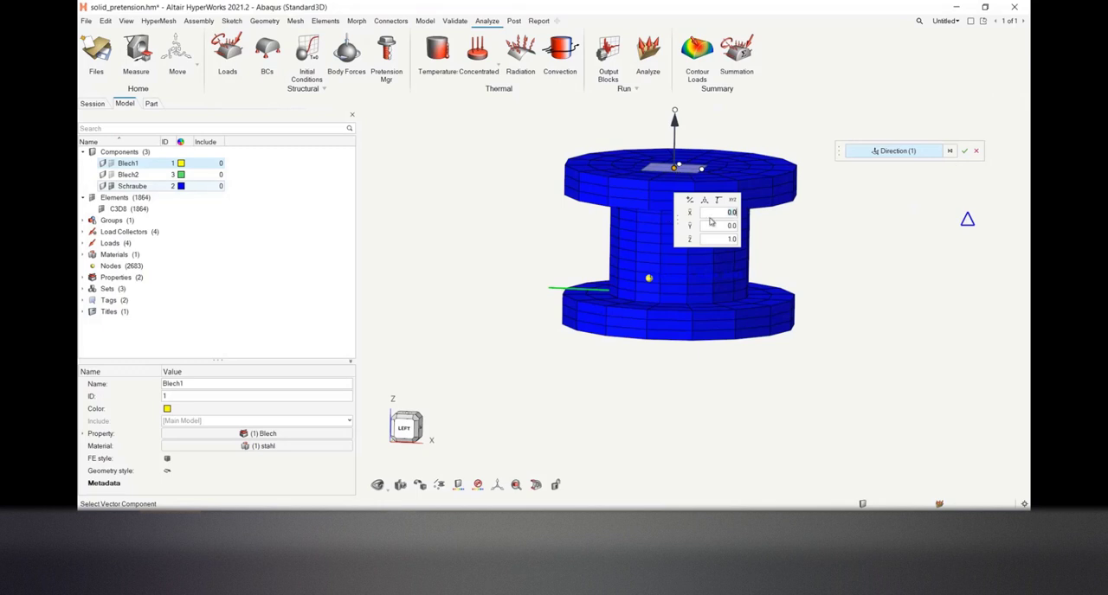
mouse_move(675, 114)
mouse_down()
mouse_move(704, 119)
mouse_move(625, 108)
mouse_move(689, 110)
mouse_move(675, 109)
mouse_up()
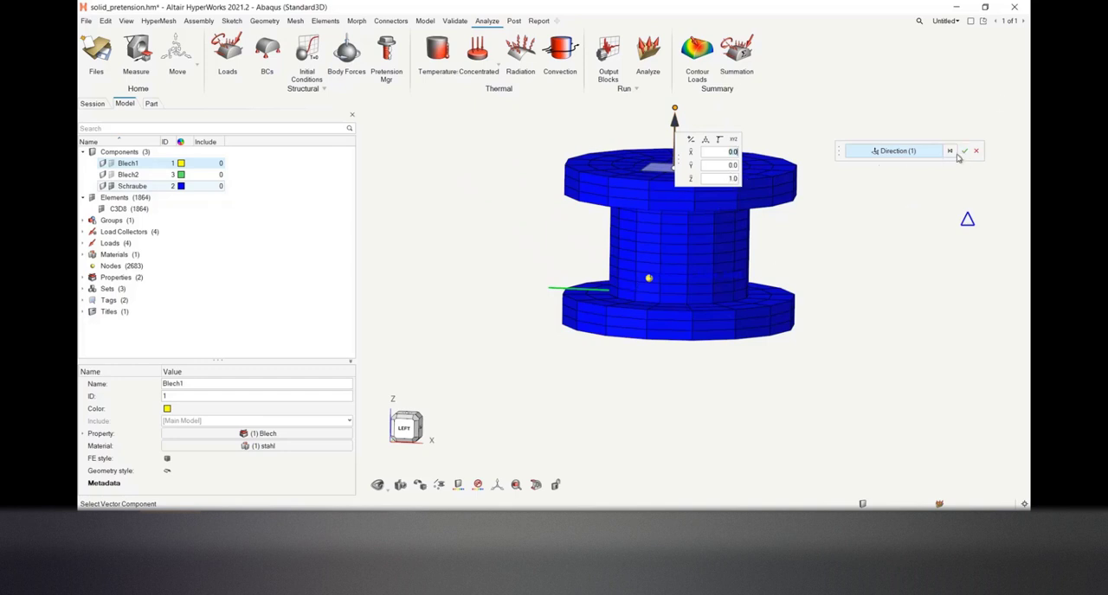
click(963, 152)
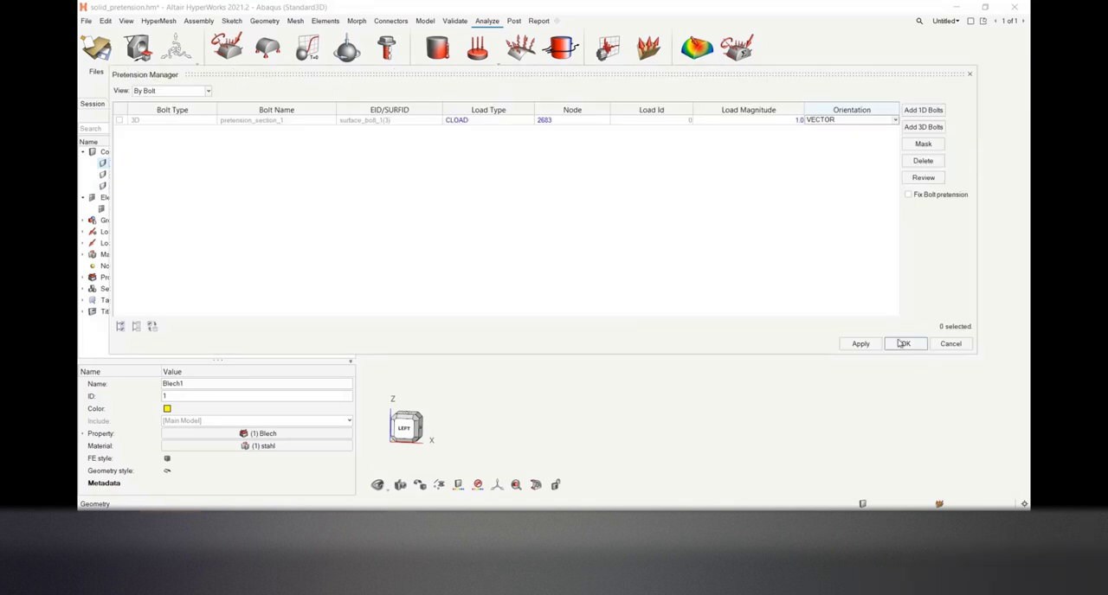
click(871, 347)
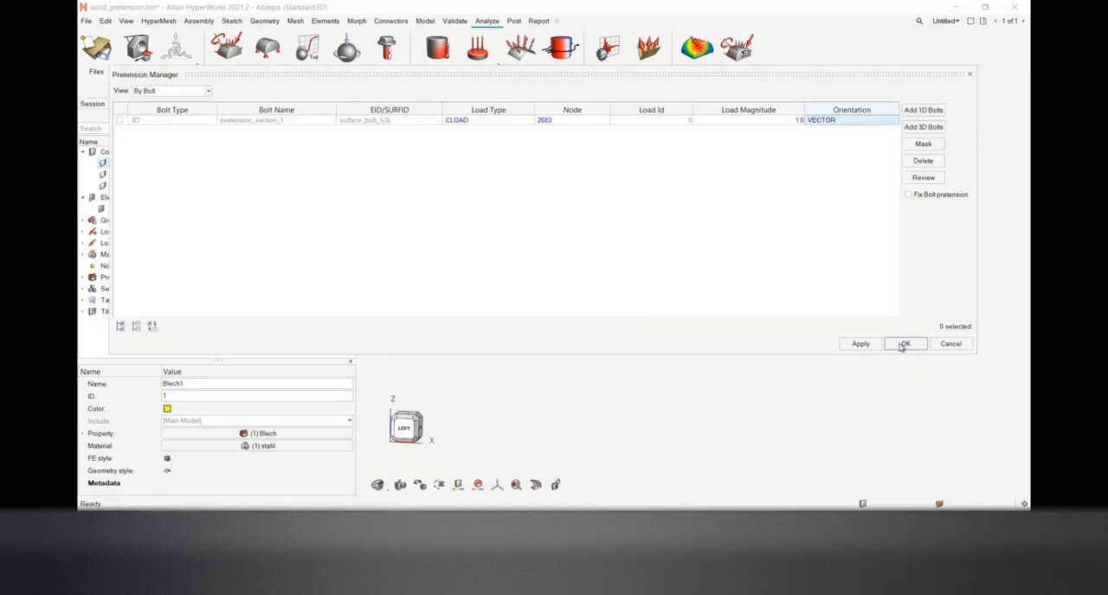
click(903, 344)
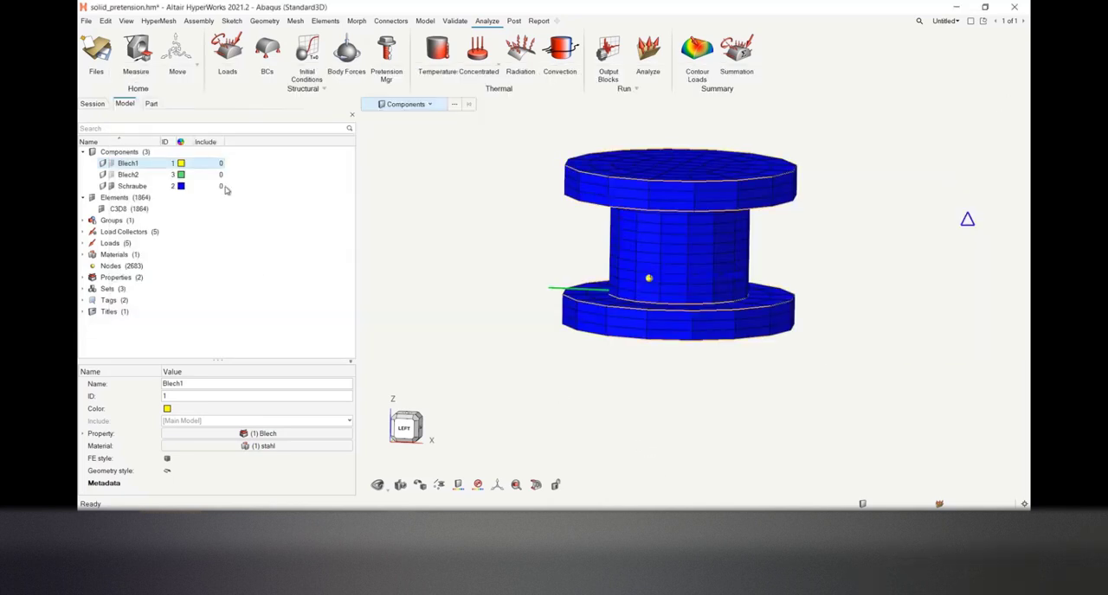
Examine the model's loads and the settings of the Pretension_1 load collector
click(84, 243)
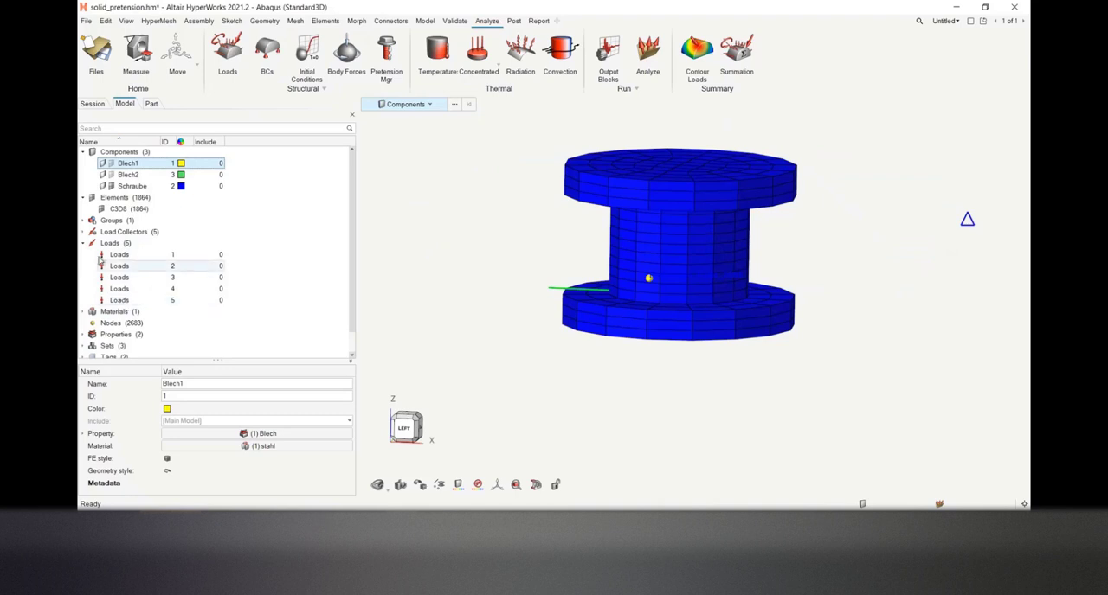
click(84, 232)
click(138, 278)
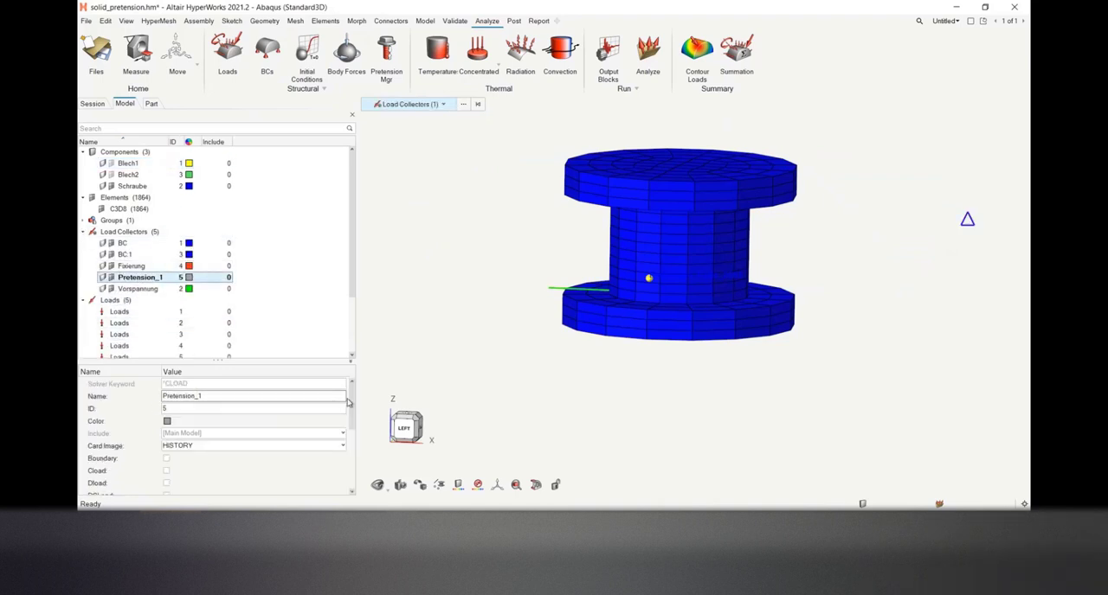
scroll(347, 402, down, 5)
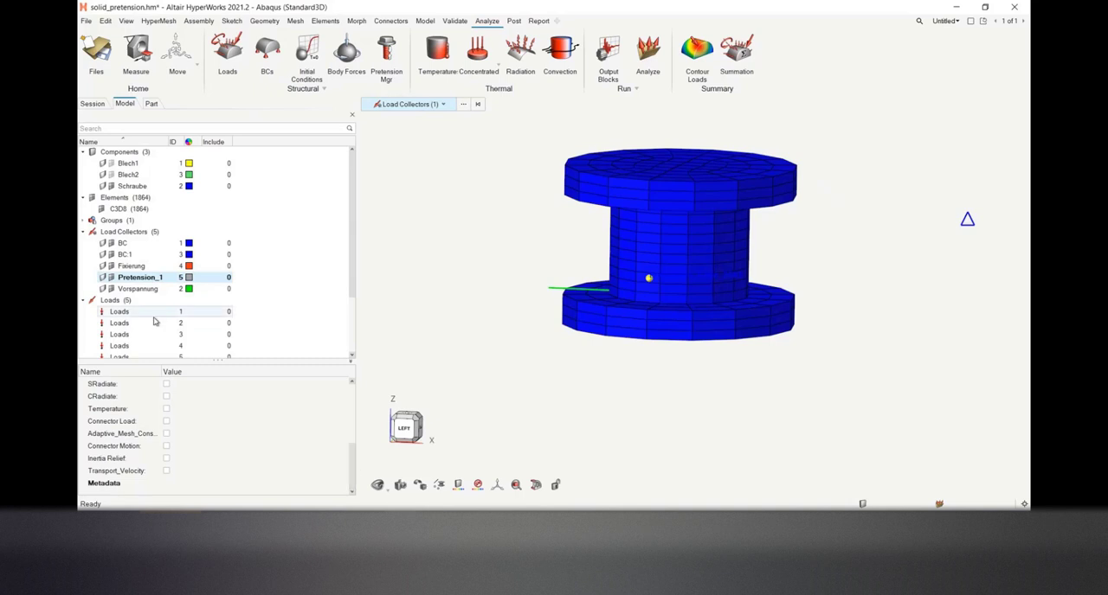
click(84, 301)
Create a load step and assign the Pretension_1 load collector to it
mouse_move(307, 276)
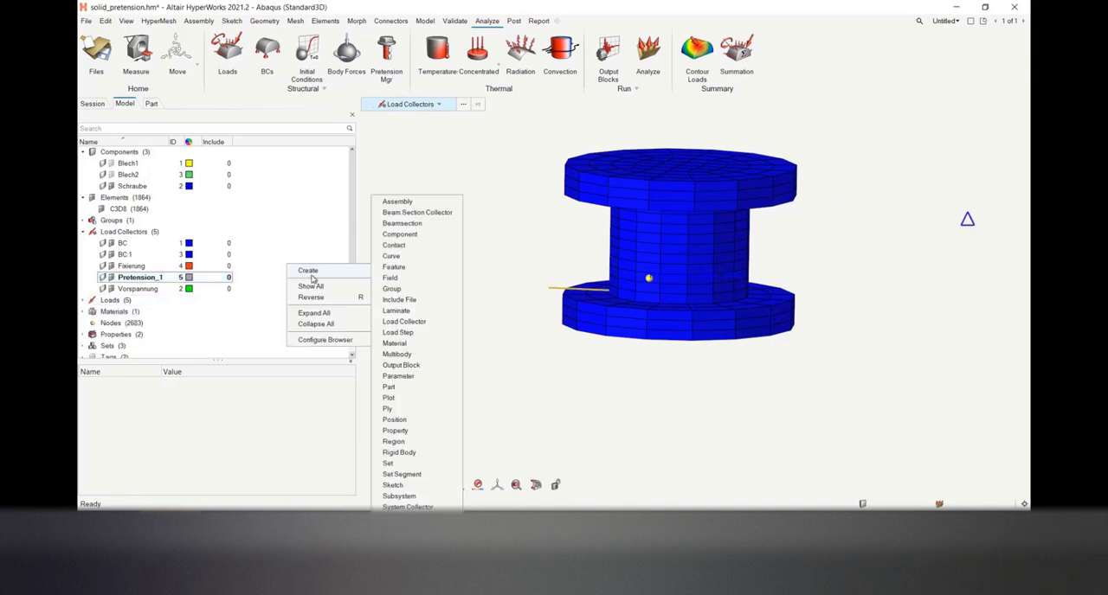
click(397, 333)
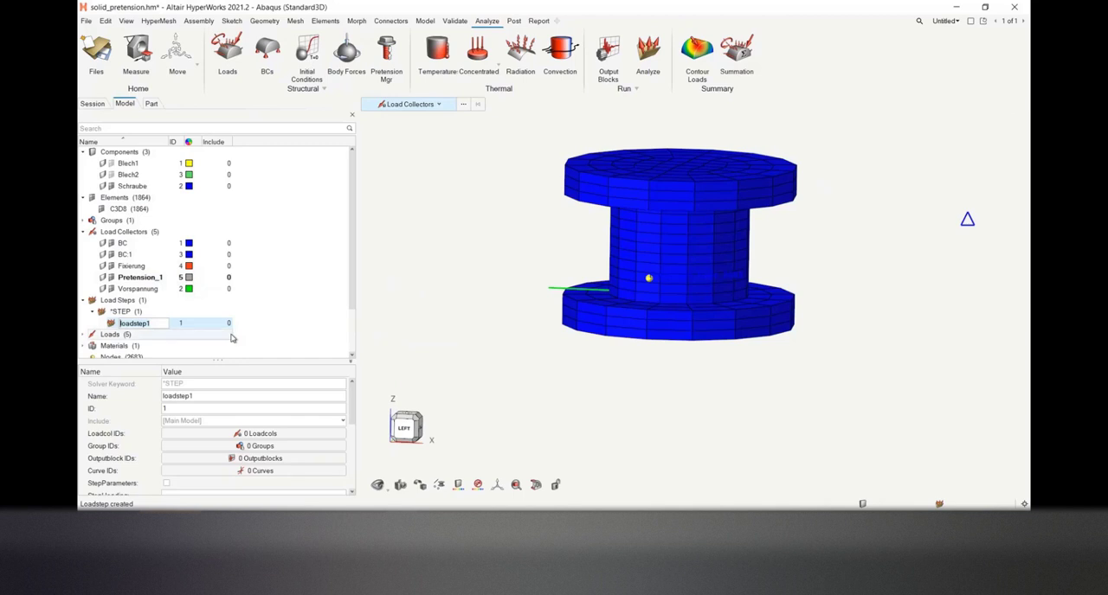
click(196, 435)
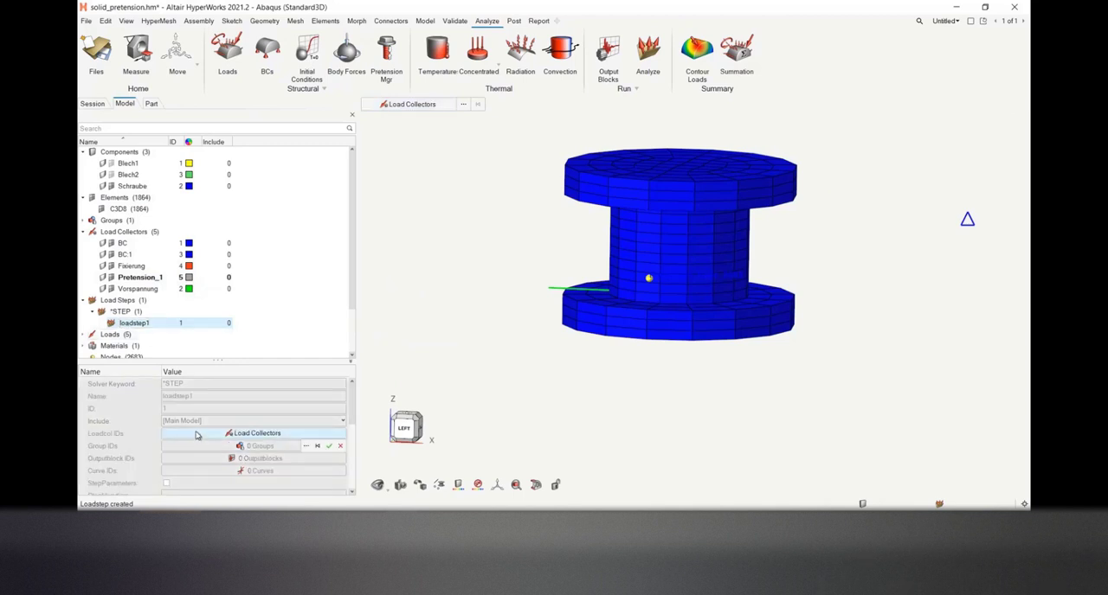
click(306, 447)
click(251, 421)
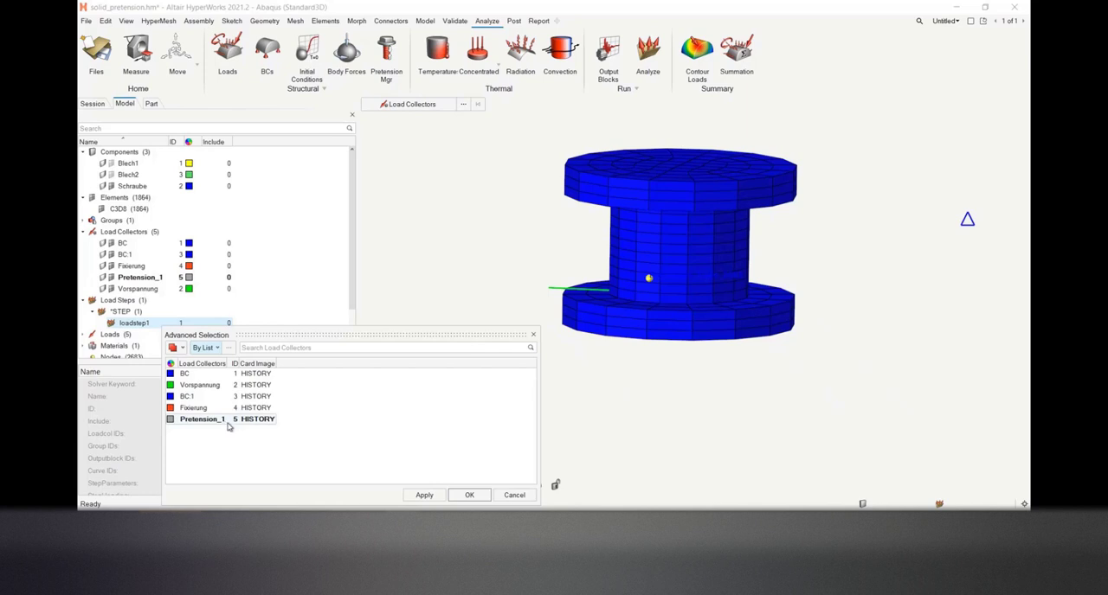
click(228, 423)
click(468, 496)
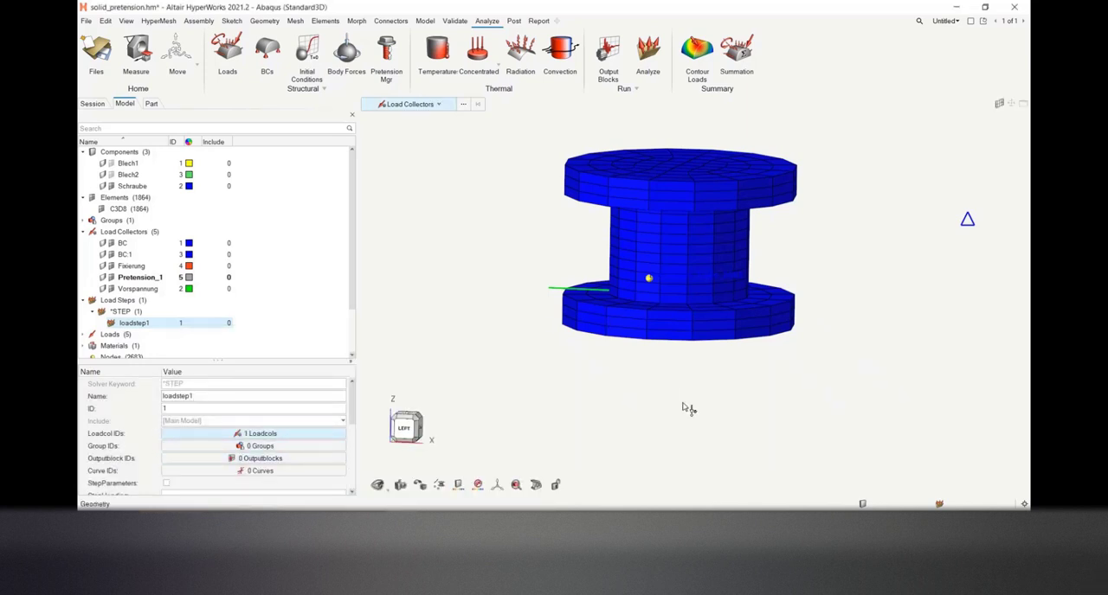
mouse_move(683, 403)
right_down()
mouse_move(629, 415)
mouse_move(674, 412)
right_up()
scroll(631, 416, down, 3)
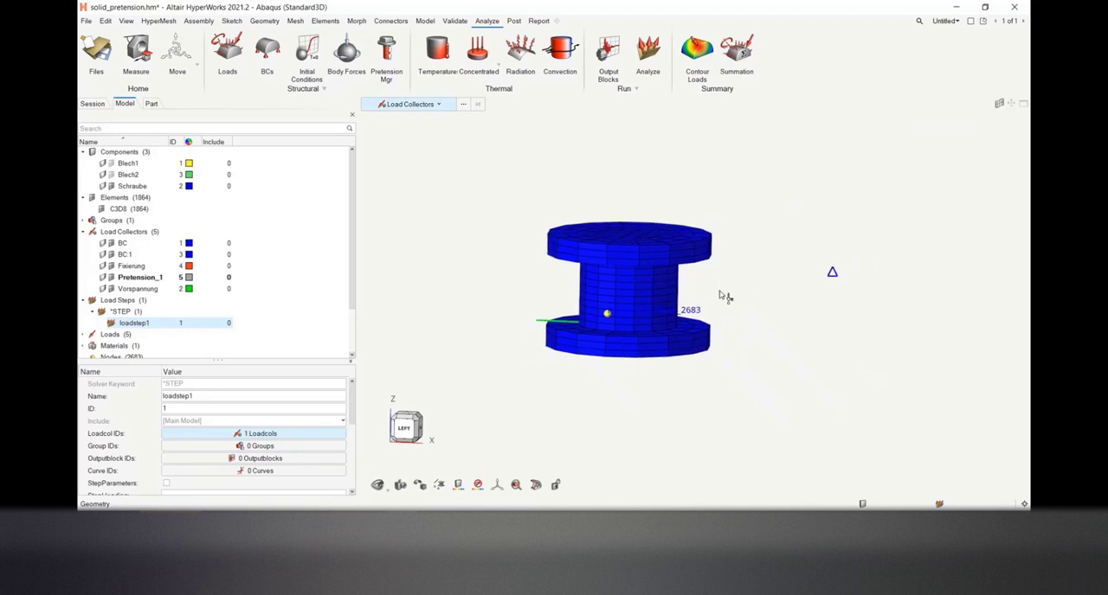
middle_drag(710, 176, 705, 178)
right_drag(720, 184, 707, 176)
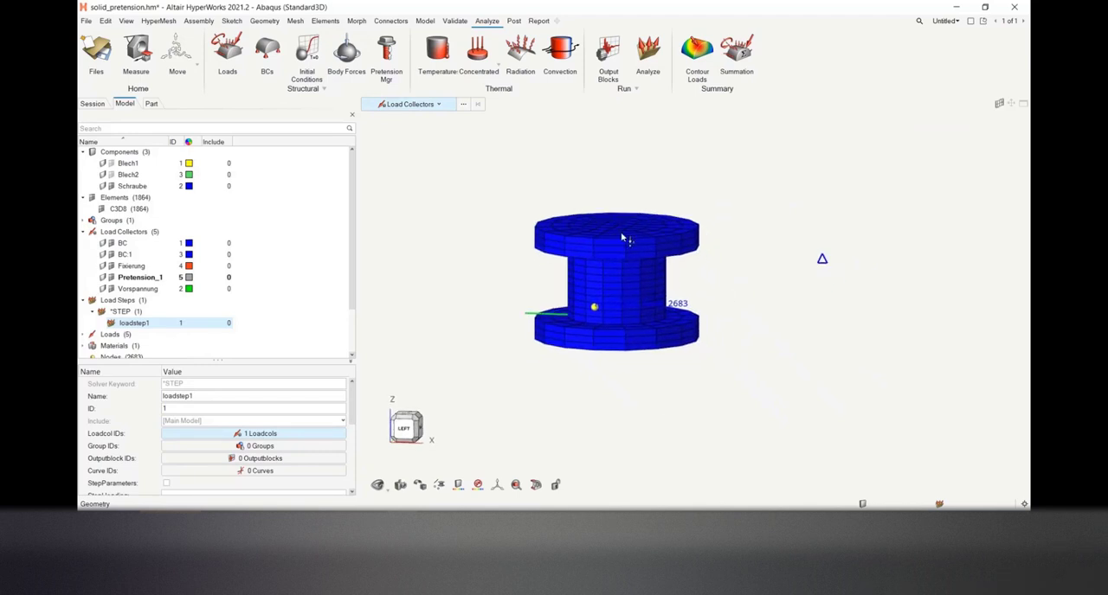
Close the solid bolt model without saving and open the recent file bolt_pretension.hm
click(85, 21)
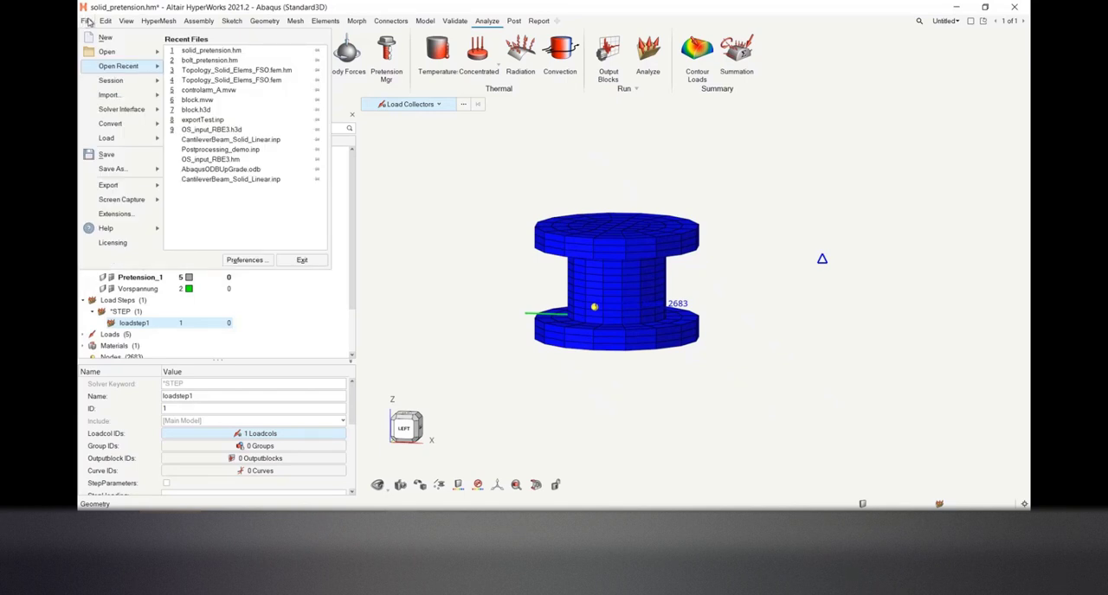
click(128, 51)
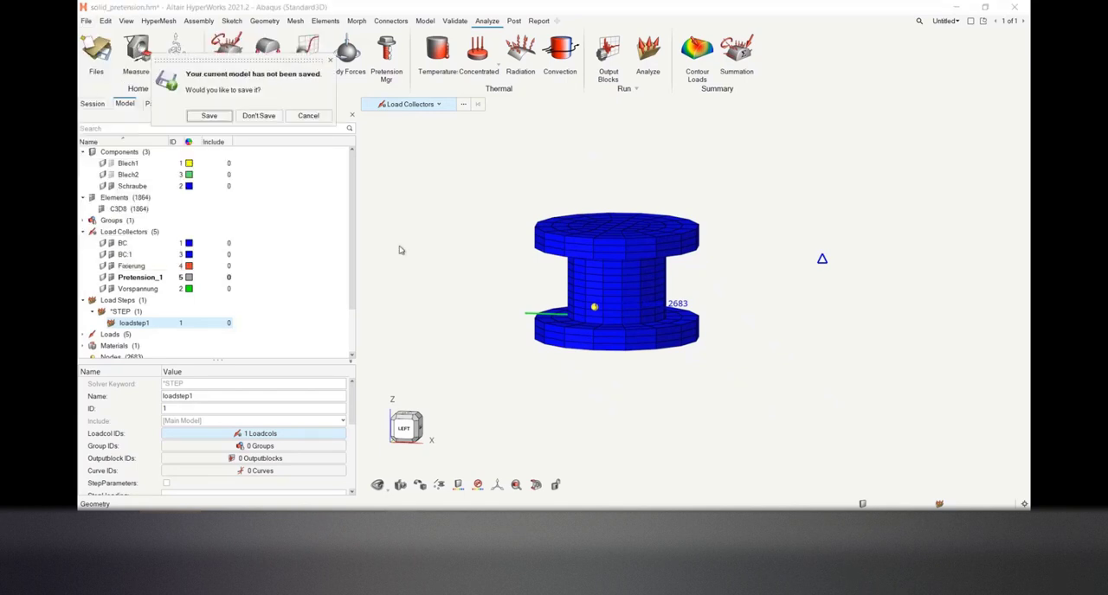
click(256, 115)
click(86, 21)
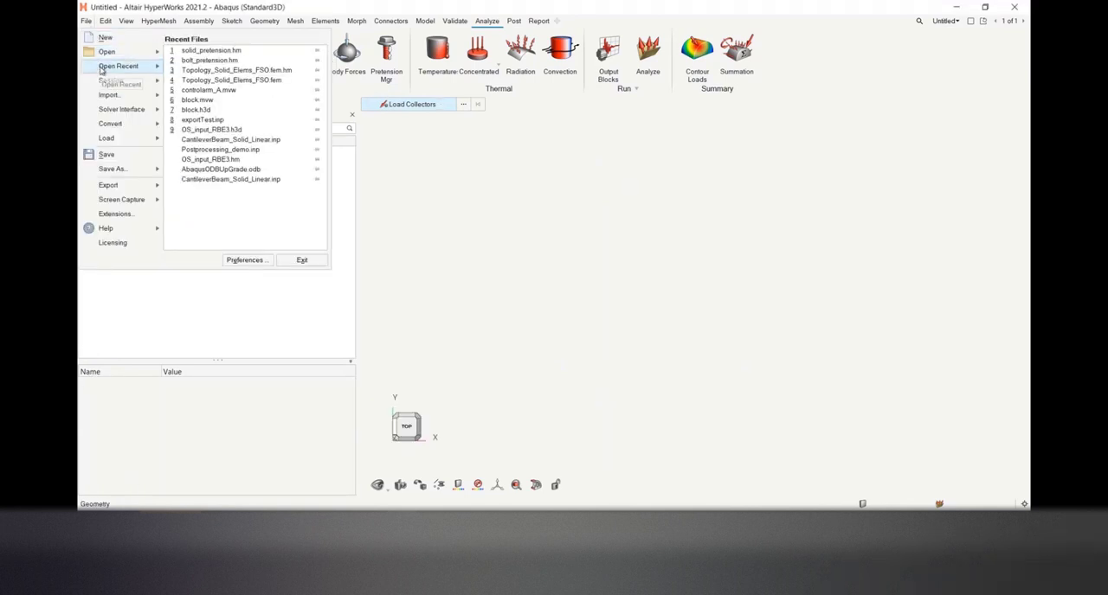
click(225, 69)
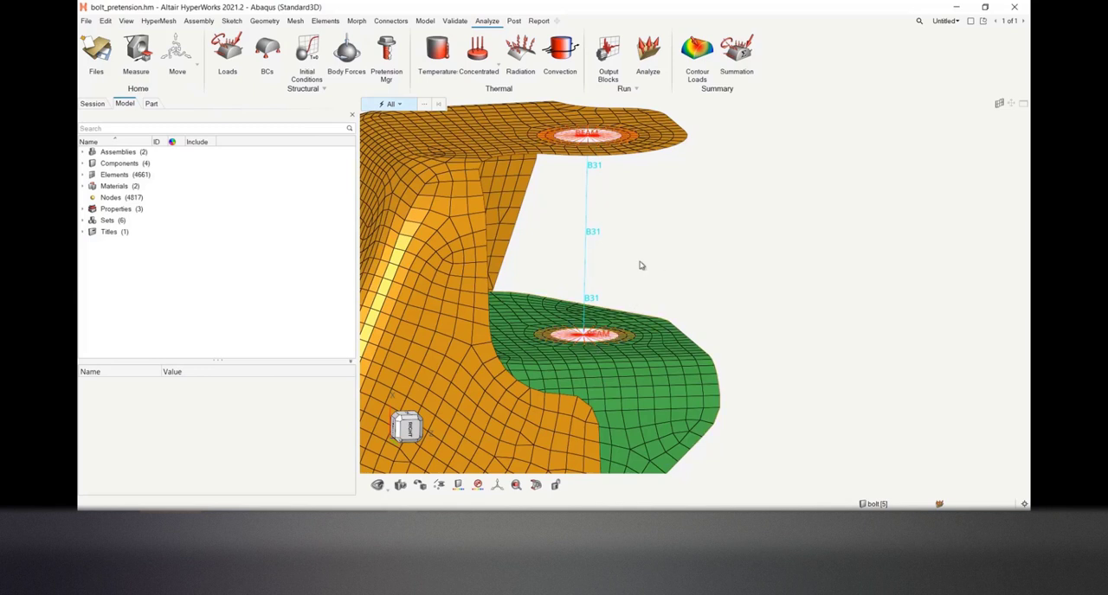
Create one node midway between the two end nodes of the 1D beam bolt
scroll(606, 256, up, 1)
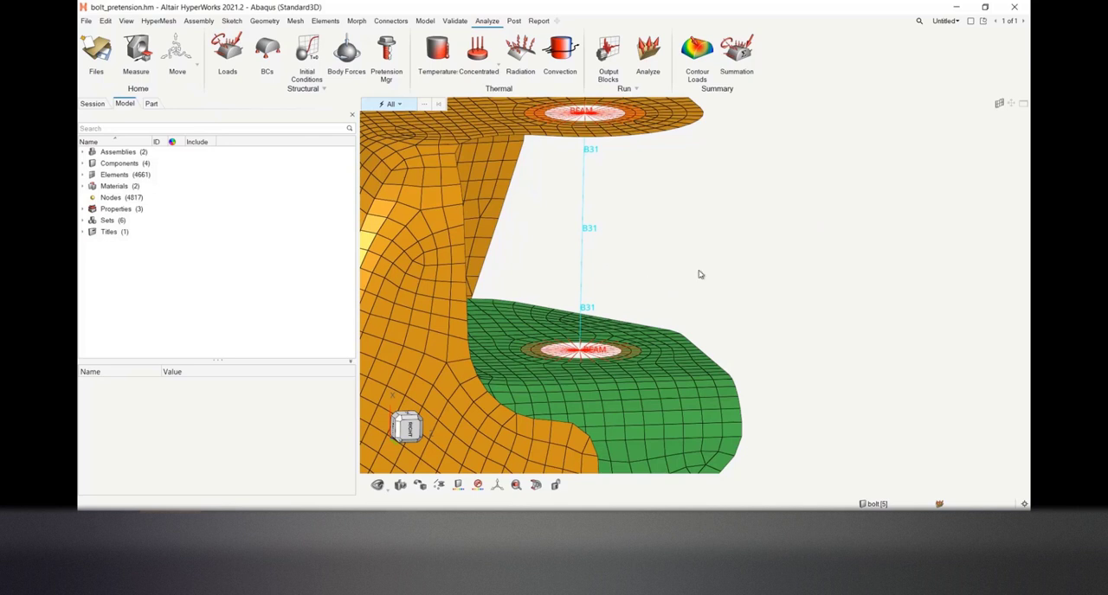
right_drag(700, 274, 674, 279)
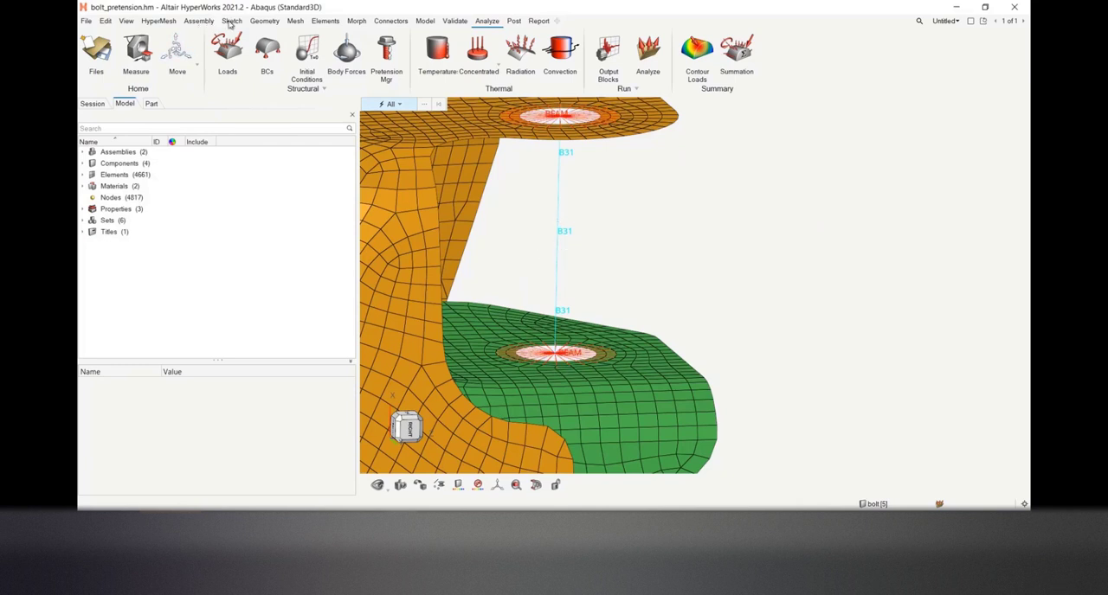
click(256, 22)
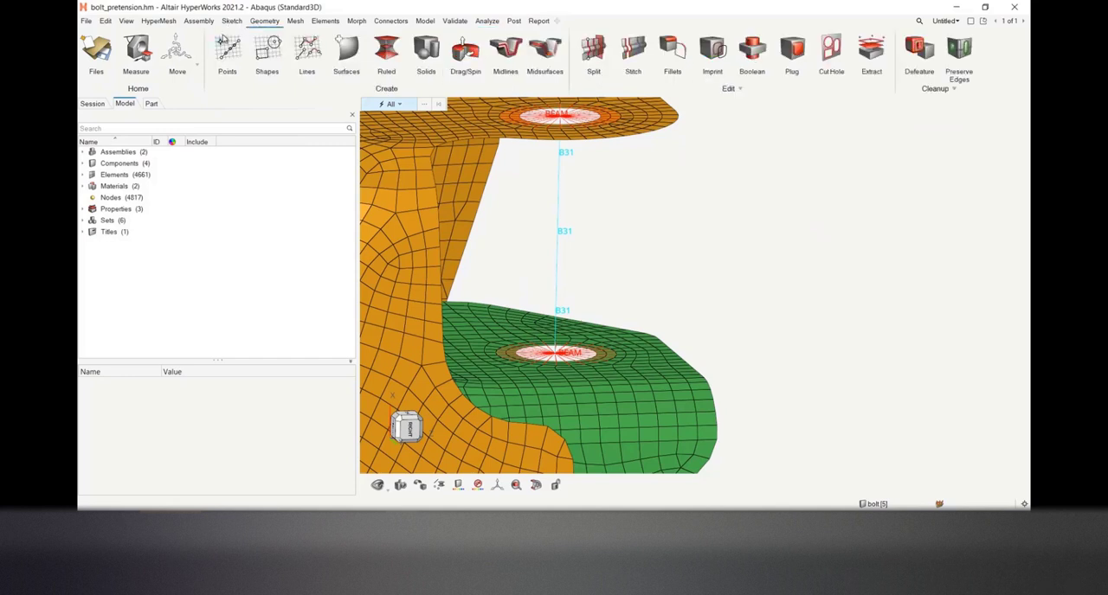
click(227, 48)
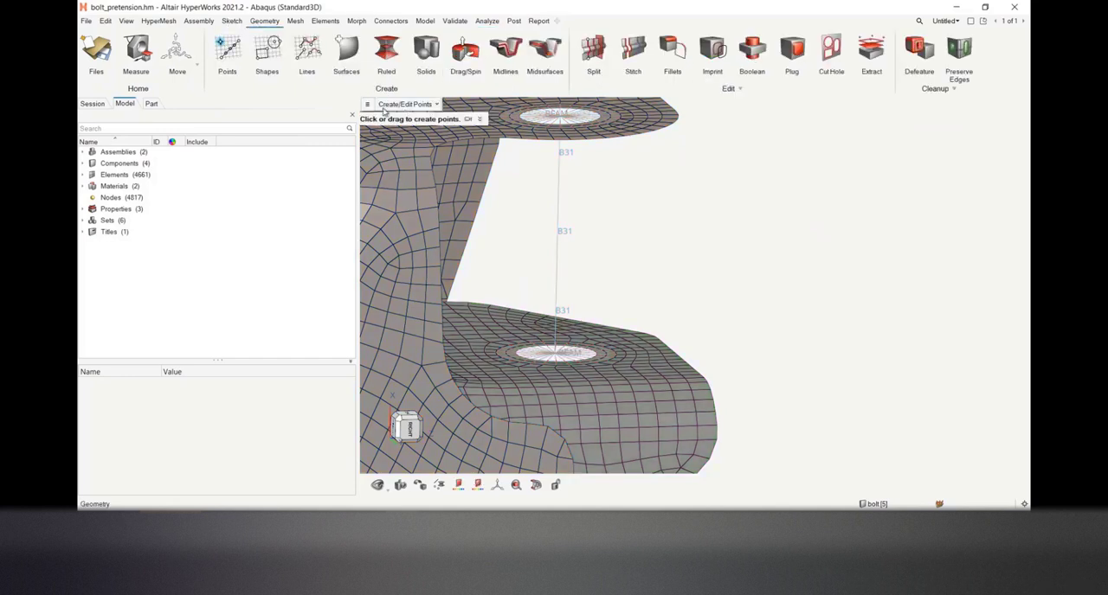
click(412, 104)
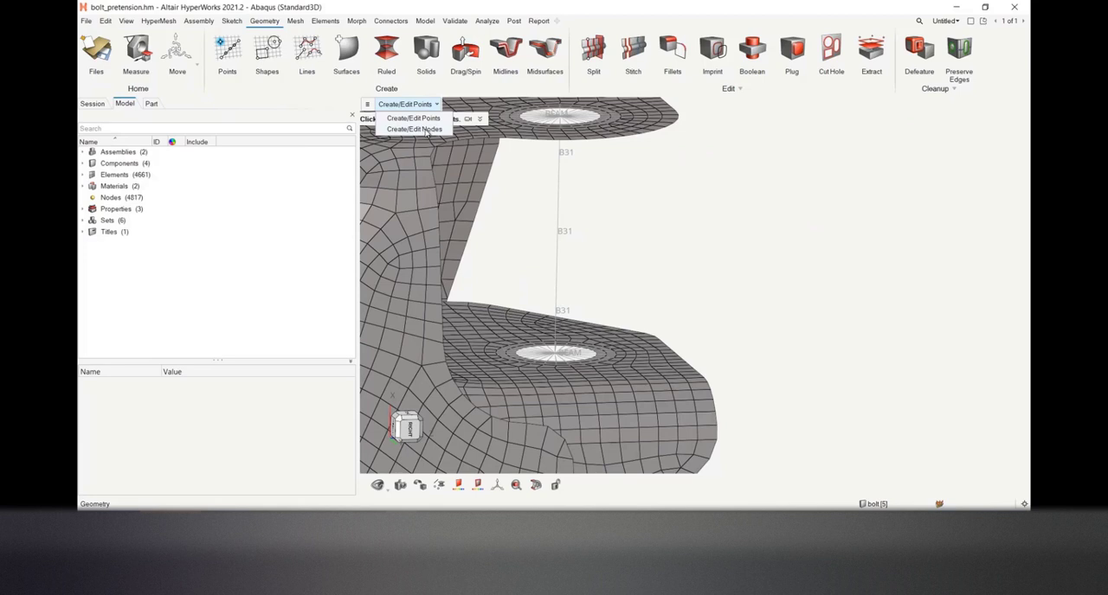
click(426, 129)
scroll(561, 112, up, 5)
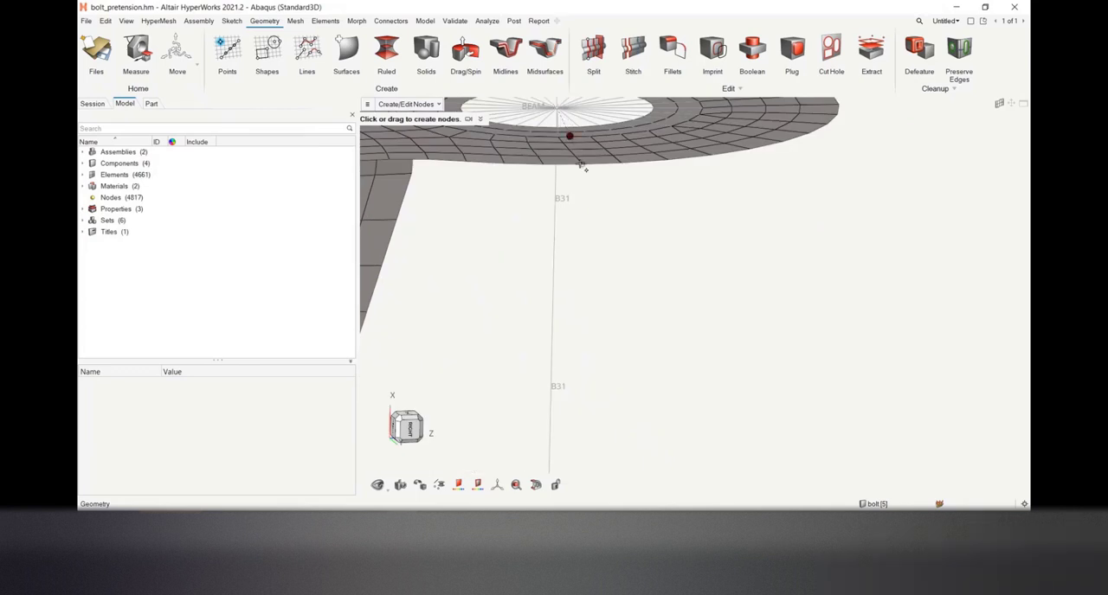
scroll(574, 130, down, 3)
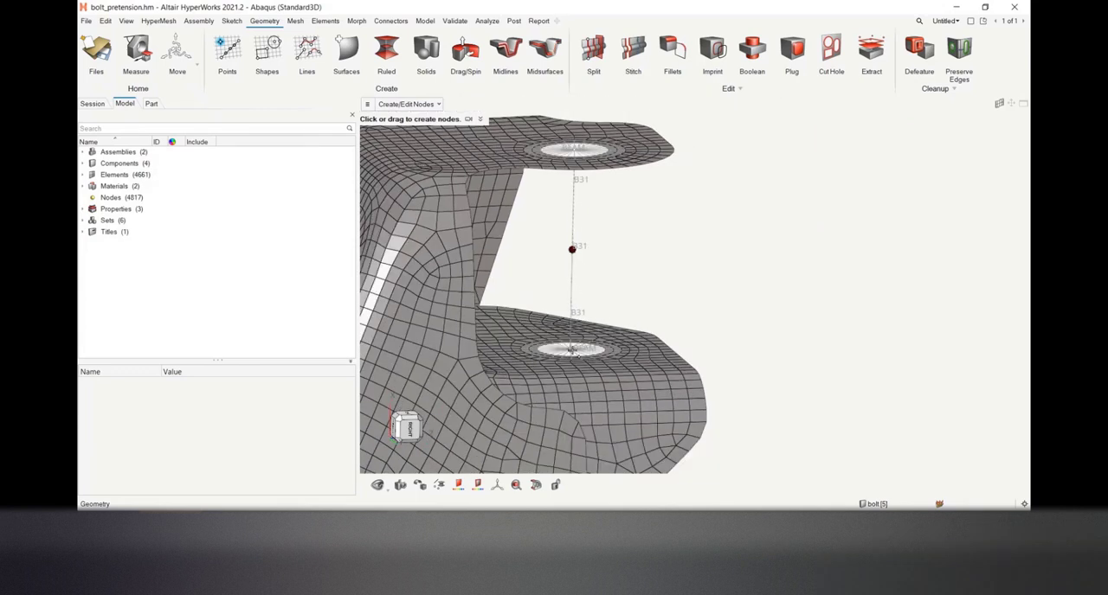
drag(572, 350, 572, 351)
key(Return)
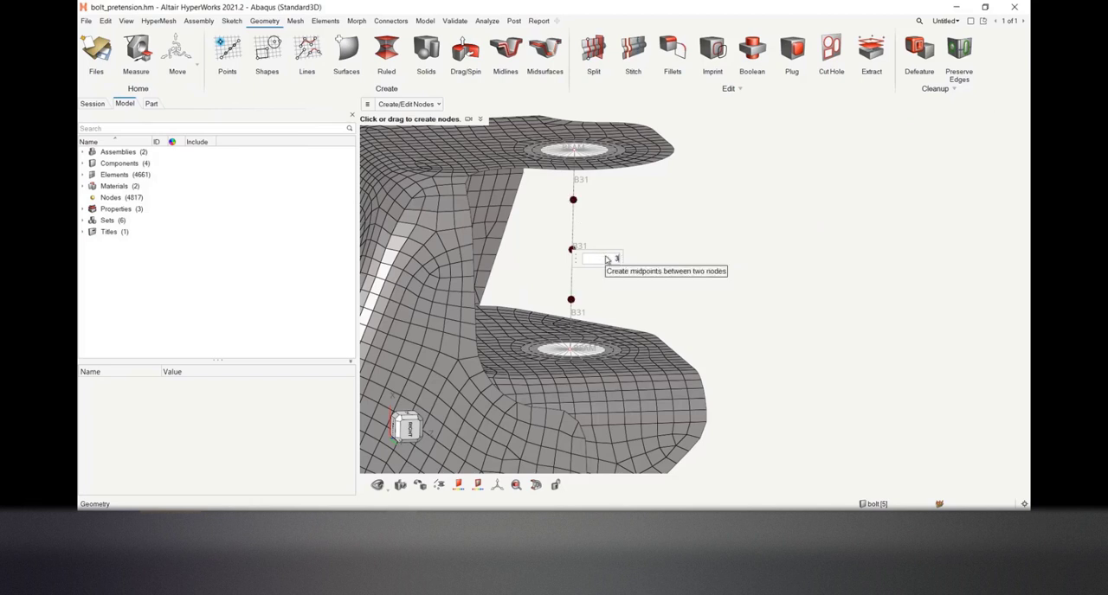
key(BackSpace)
text(1)
key(Return)
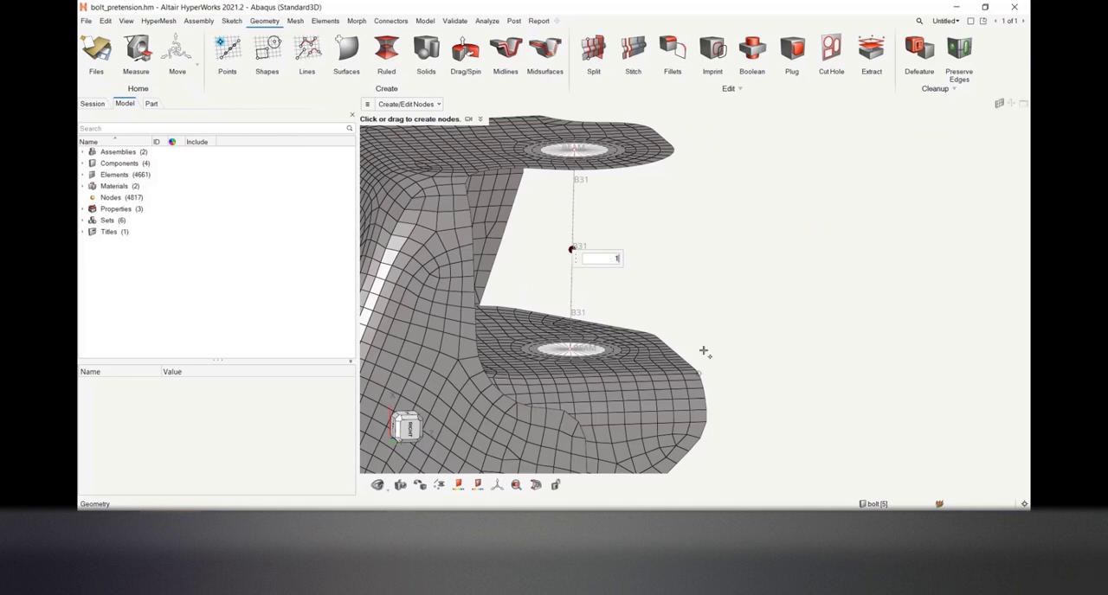
click(688, 270)
scroll(586, 270, up, 2)
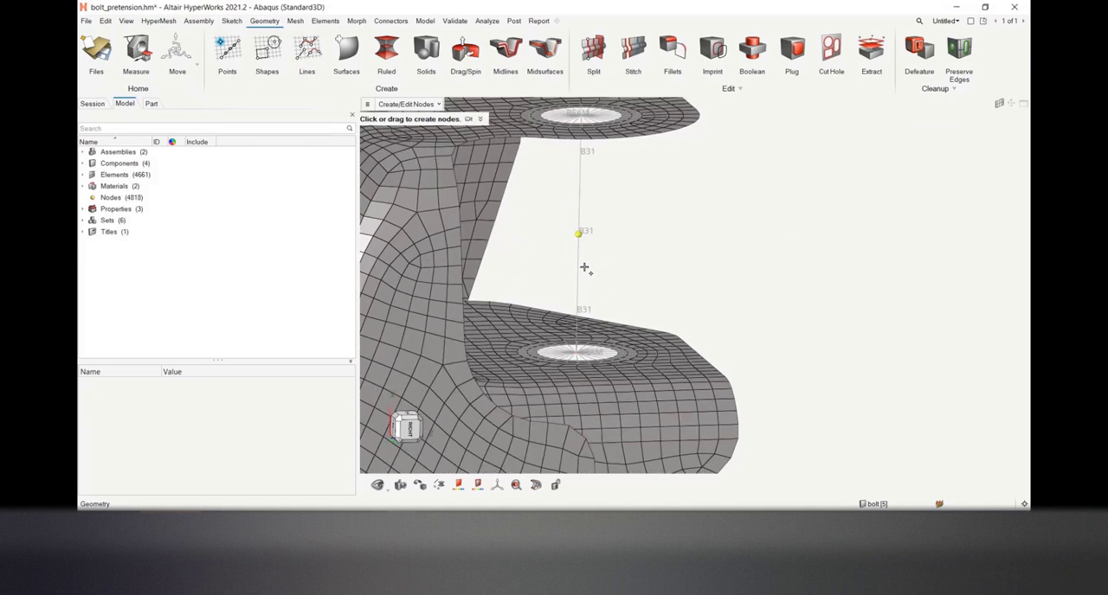
Add a 1D bolt in the Pretension Manager using the middle B31 beam element of the bolt
click(486, 22)
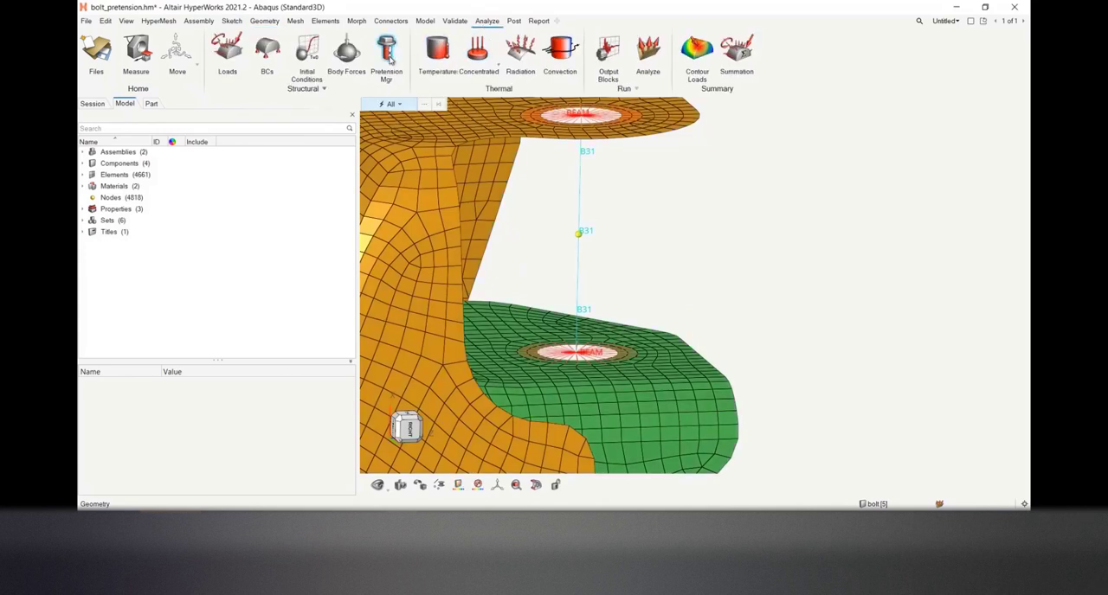
click(387, 53)
drag(528, 125, 379, 119)
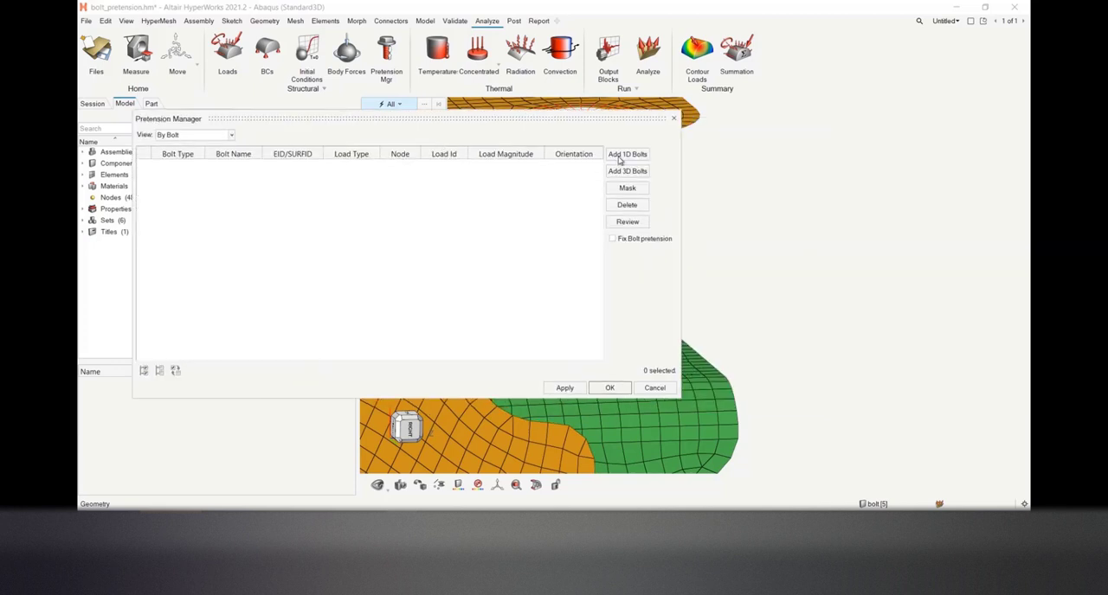
click(618, 157)
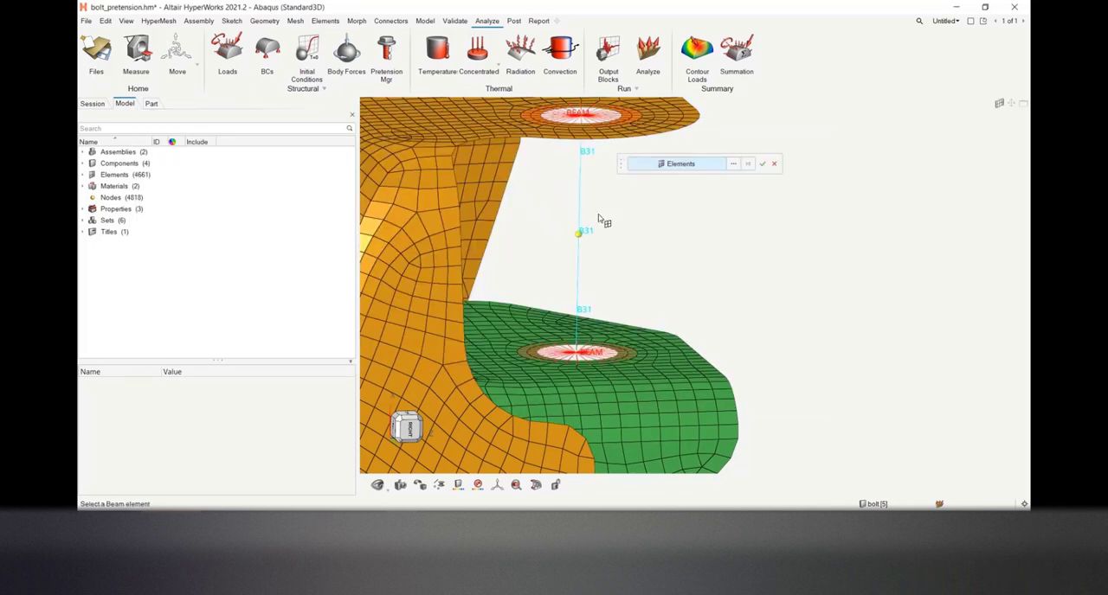
click(580, 239)
click(762, 163)
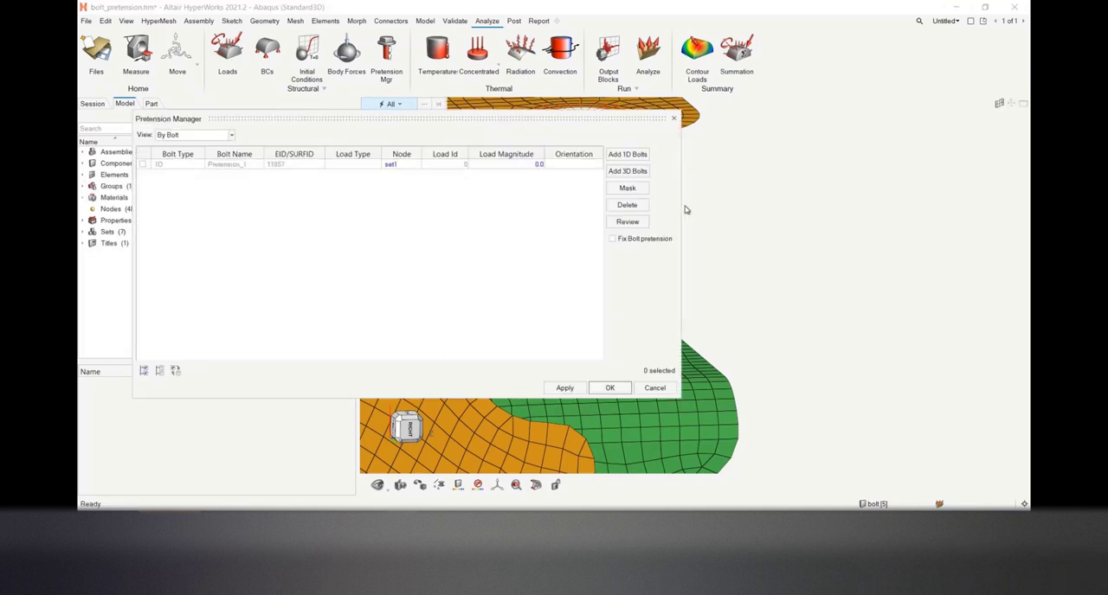
Set the 1D bolt's load type to BOUNDARY and check the selection options for its pretension node
drag(683, 209, 907, 204)
click(452, 164)
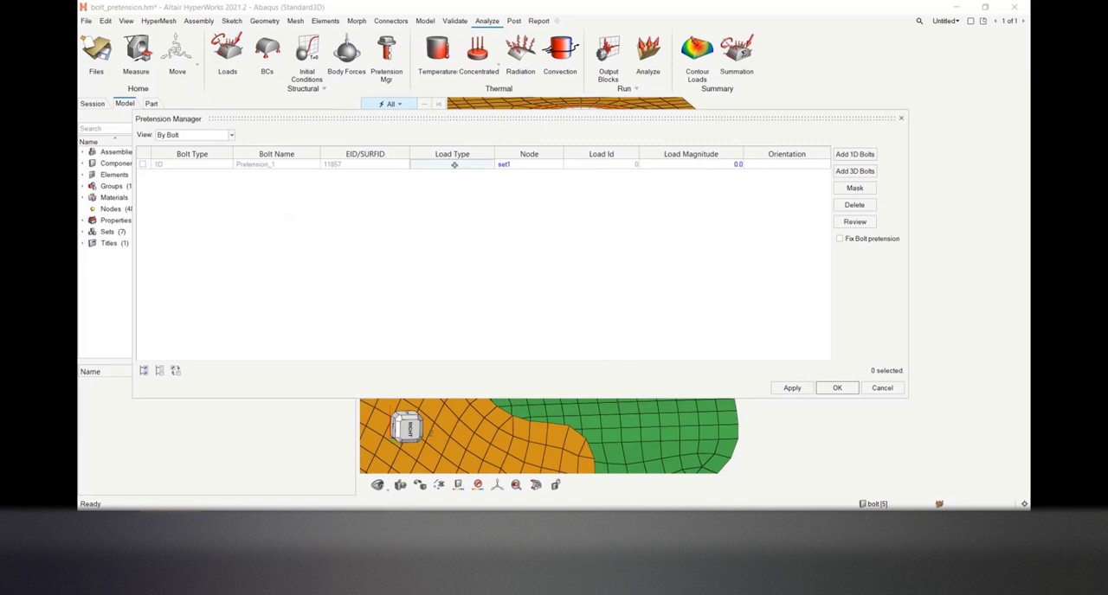
click(451, 164)
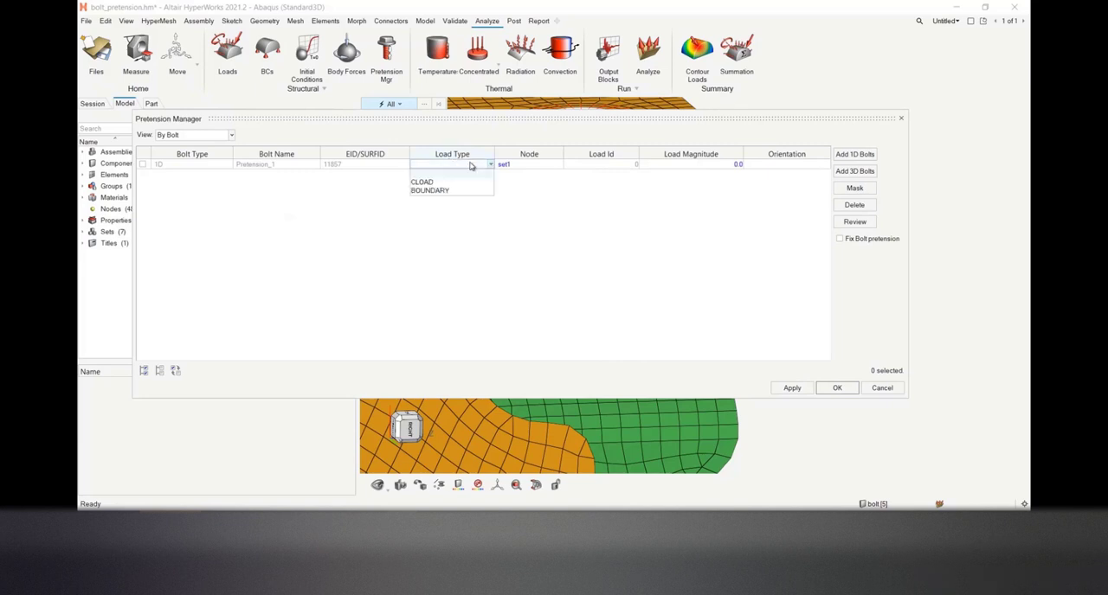
click(436, 192)
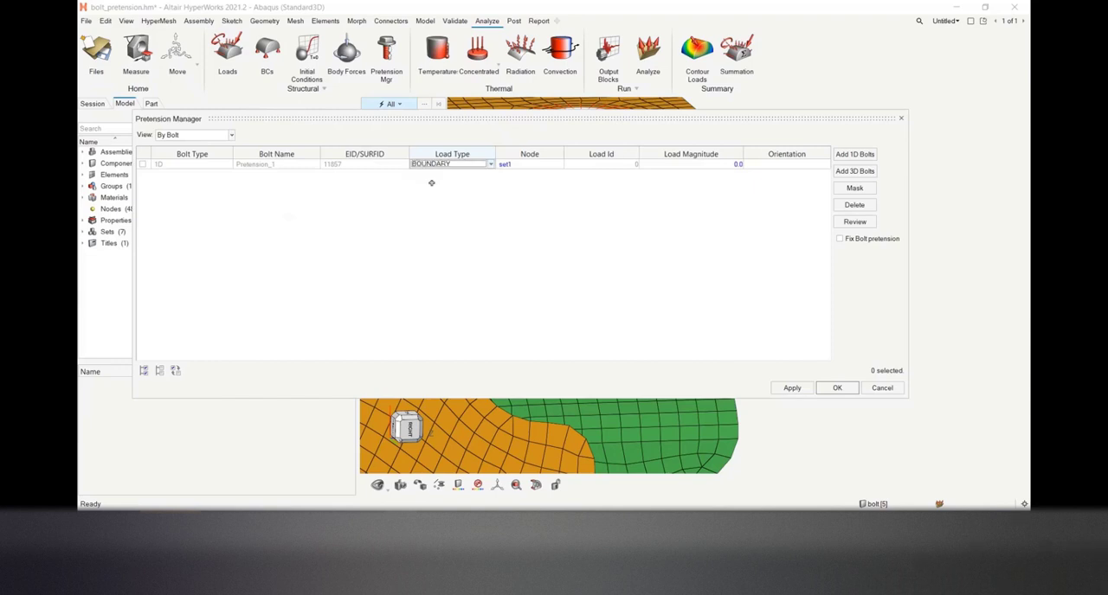
click(517, 164)
click(518, 164)
click(520, 164)
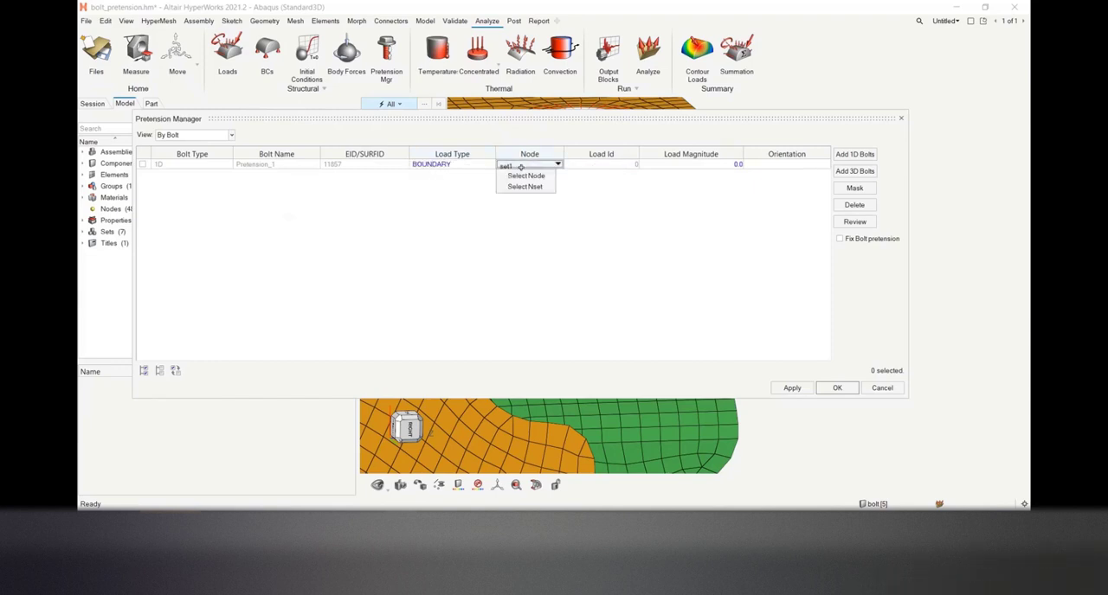
click(605, 218)
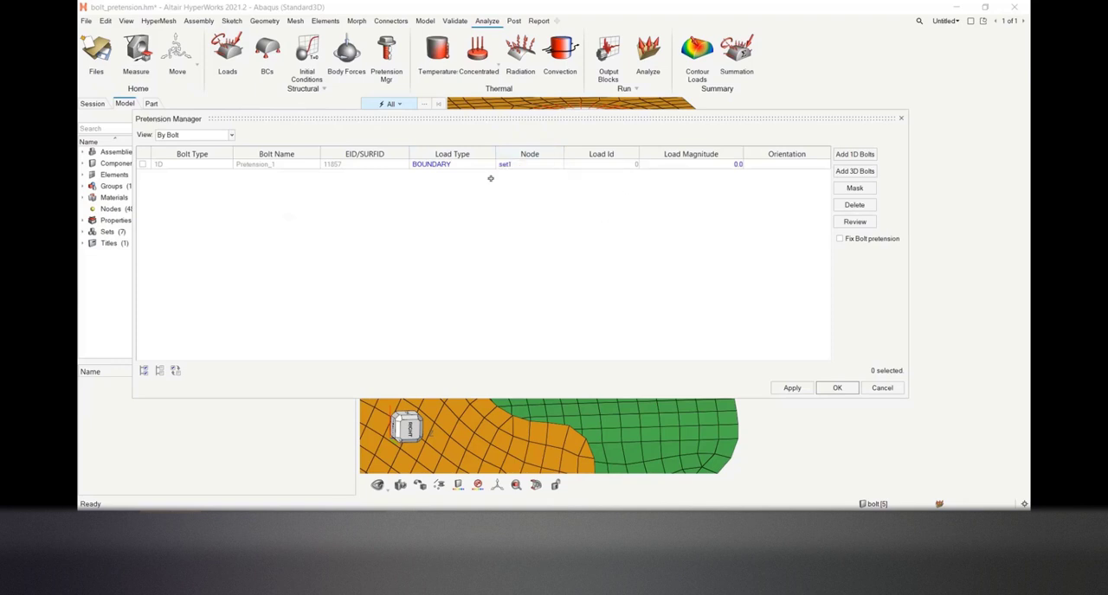
Set the load magnitude of the 1D bolt pretension to 0.1
drag(577, 121, 545, 110)
double_click(664, 157)
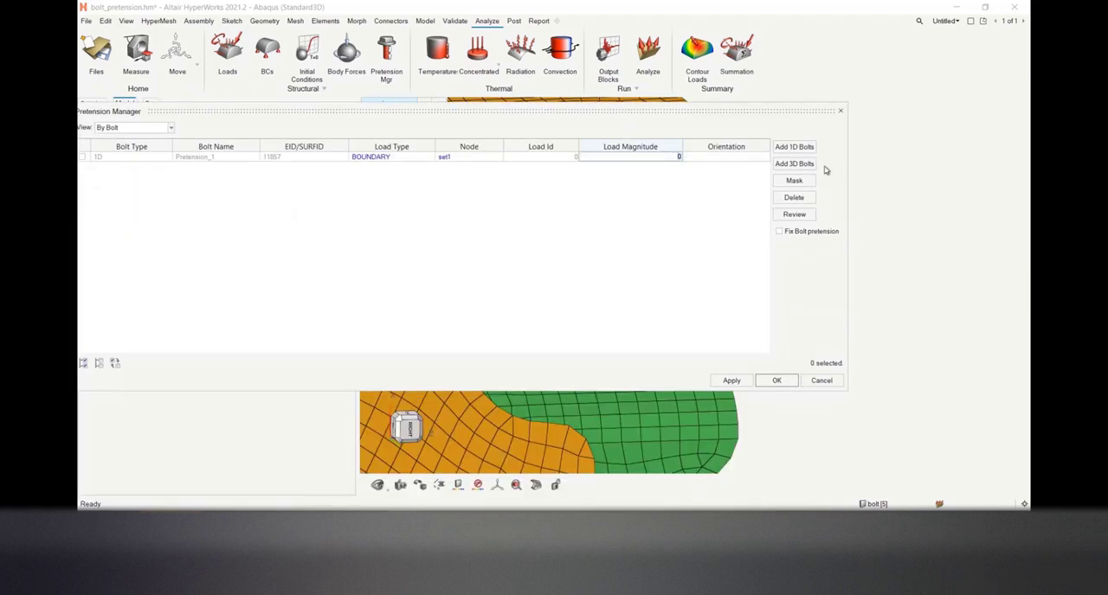
drag(846, 160, 949, 160)
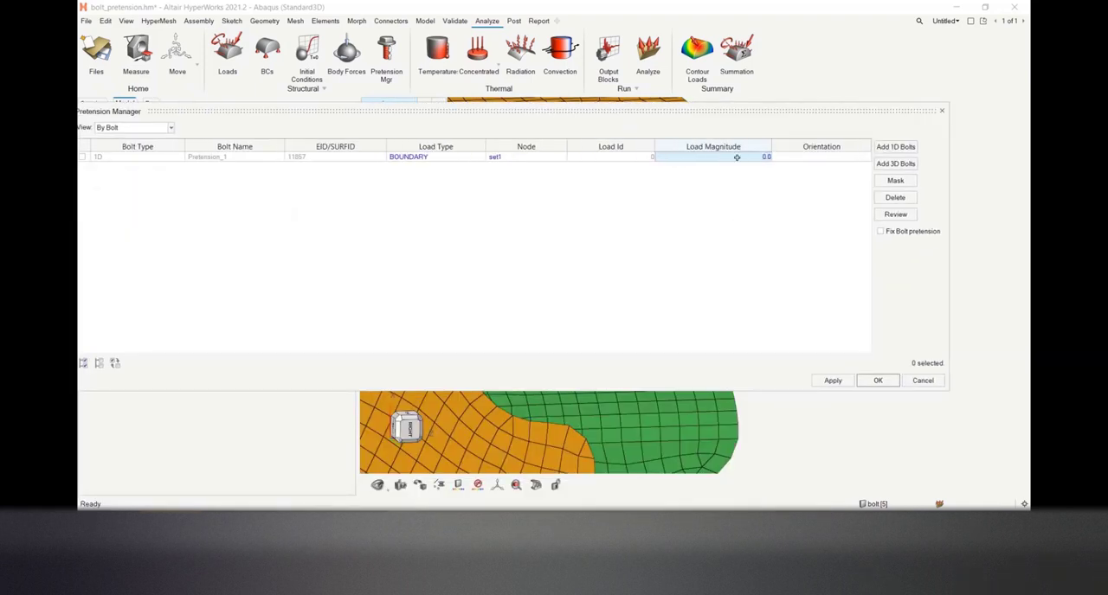
double_click(737, 156)
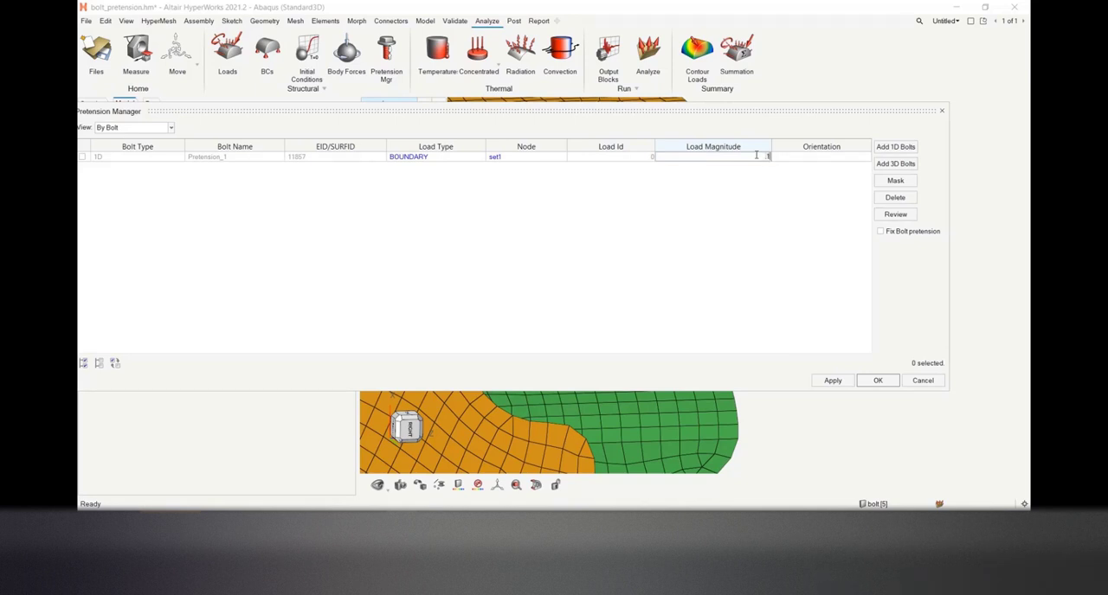
click(786, 204)
Define the load orientation as a vector with components 1, 0, 0 along the bolt axis, and accept the pretension definition
click(805, 156)
drag(808, 109, 322, 142)
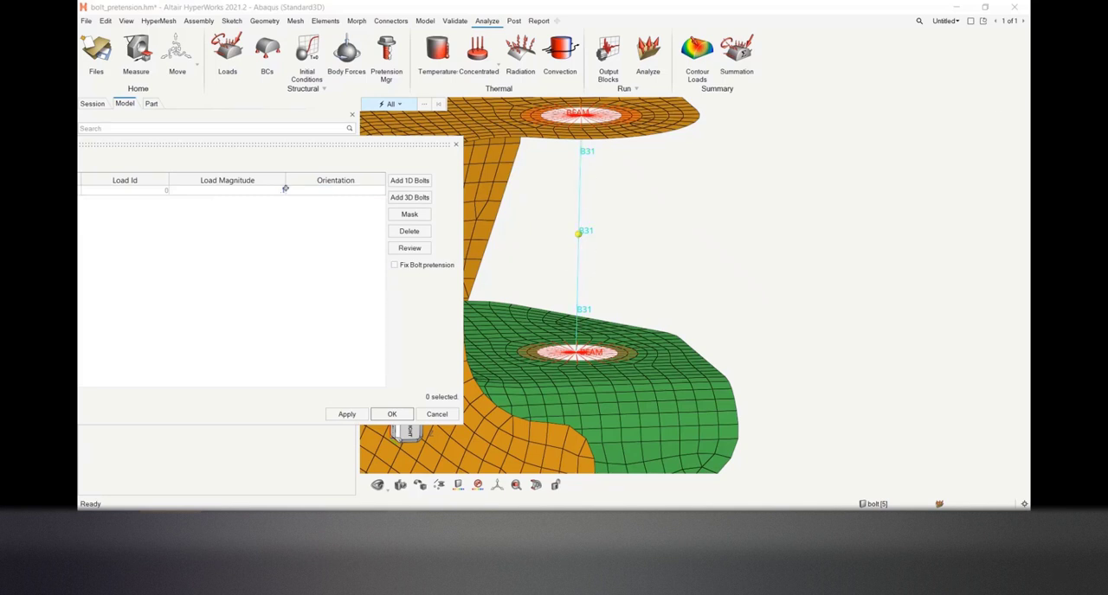
drag(304, 147, 456, 122)
click(500, 166)
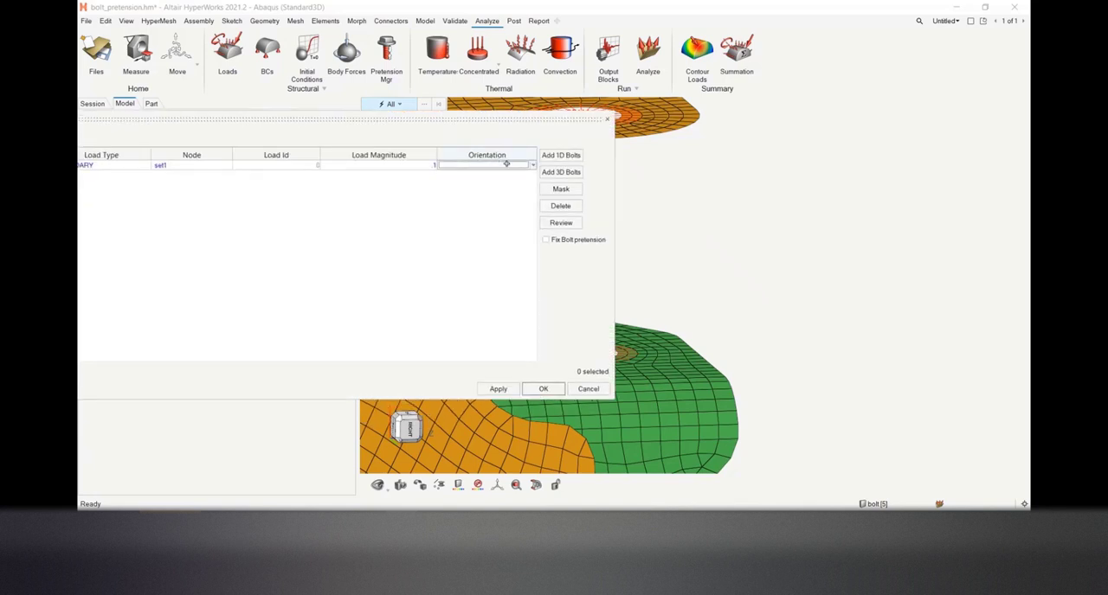
click(532, 165)
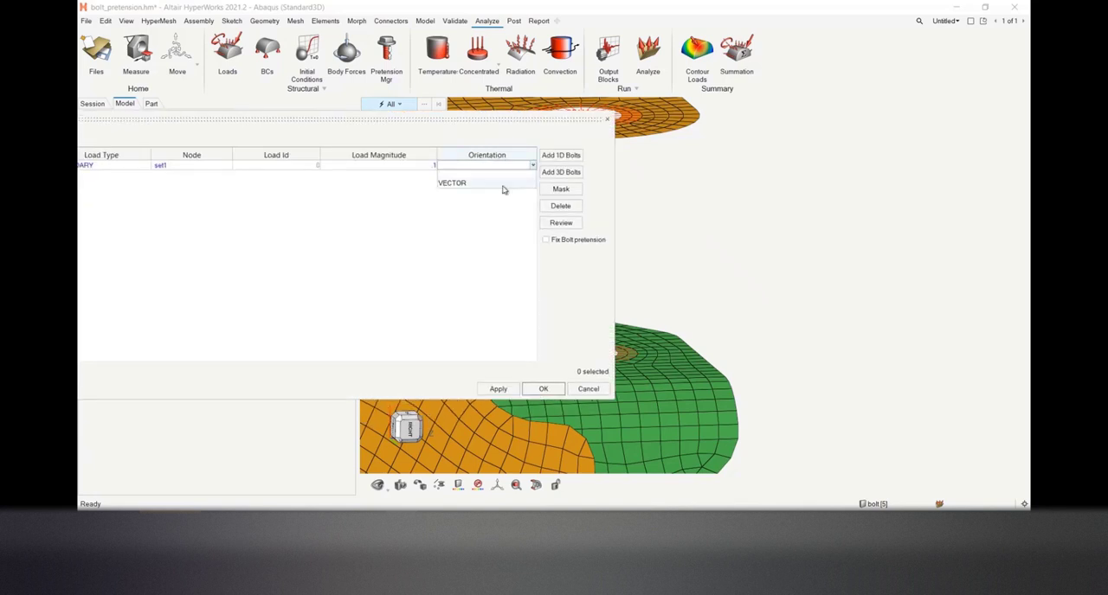
click(502, 184)
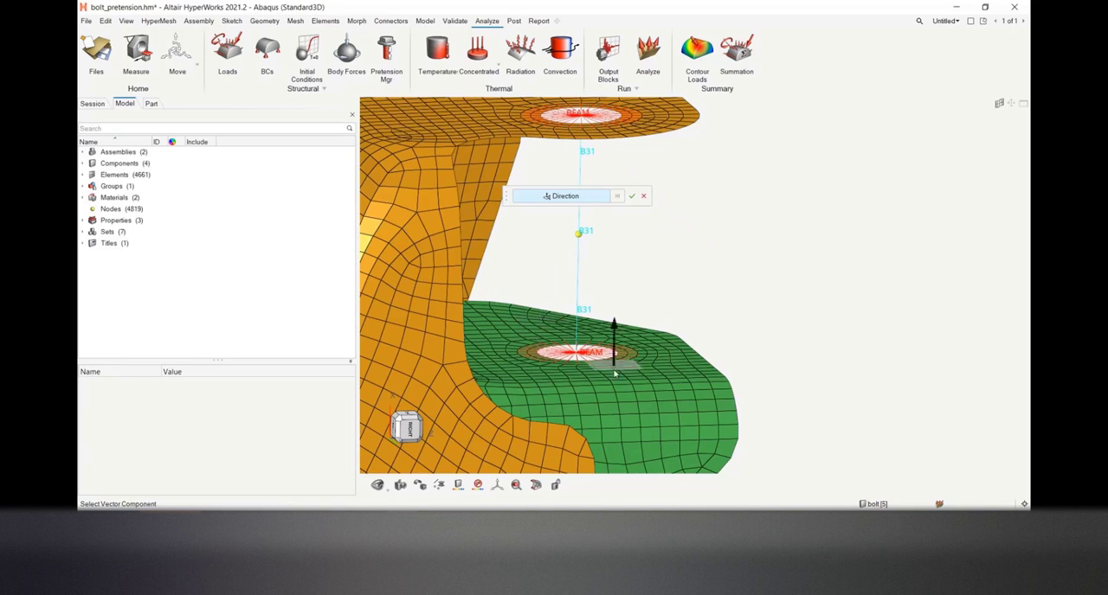
click(651, 357)
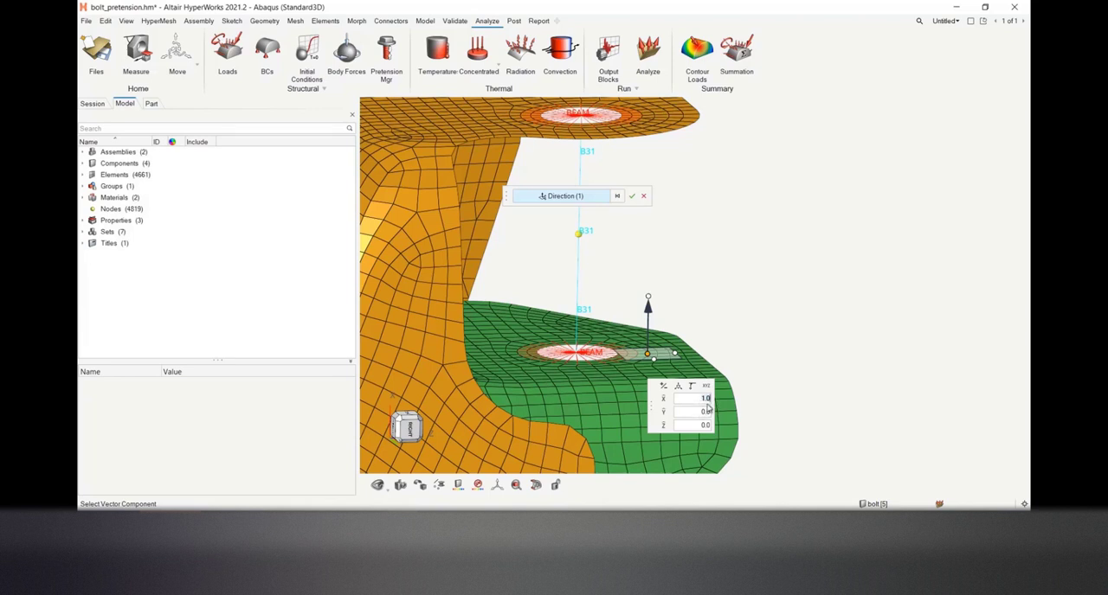
click(632, 196)
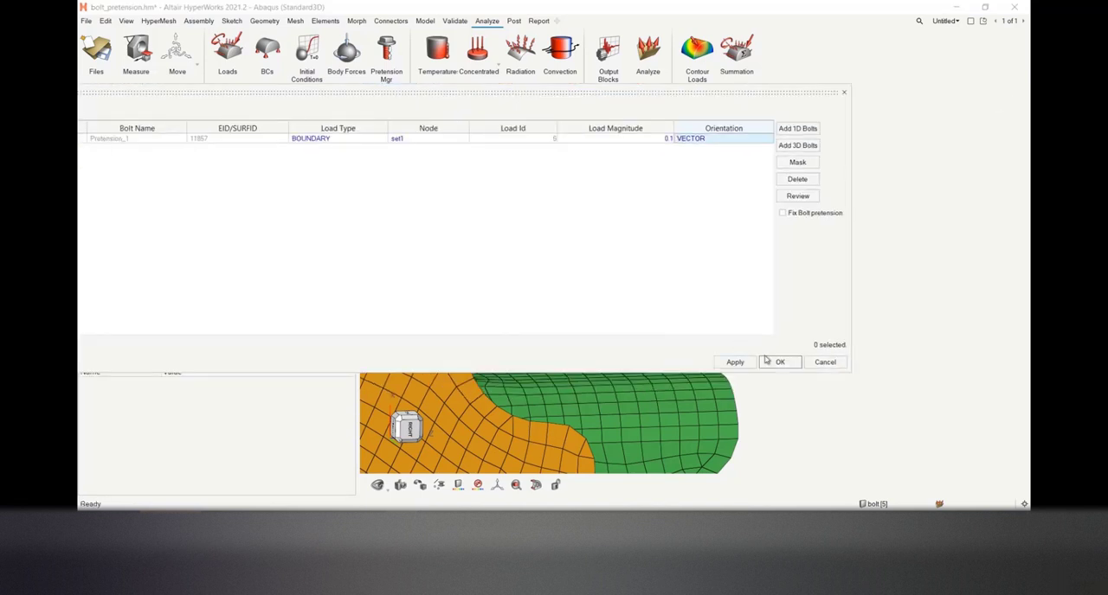
drag(614, 92, 699, 77)
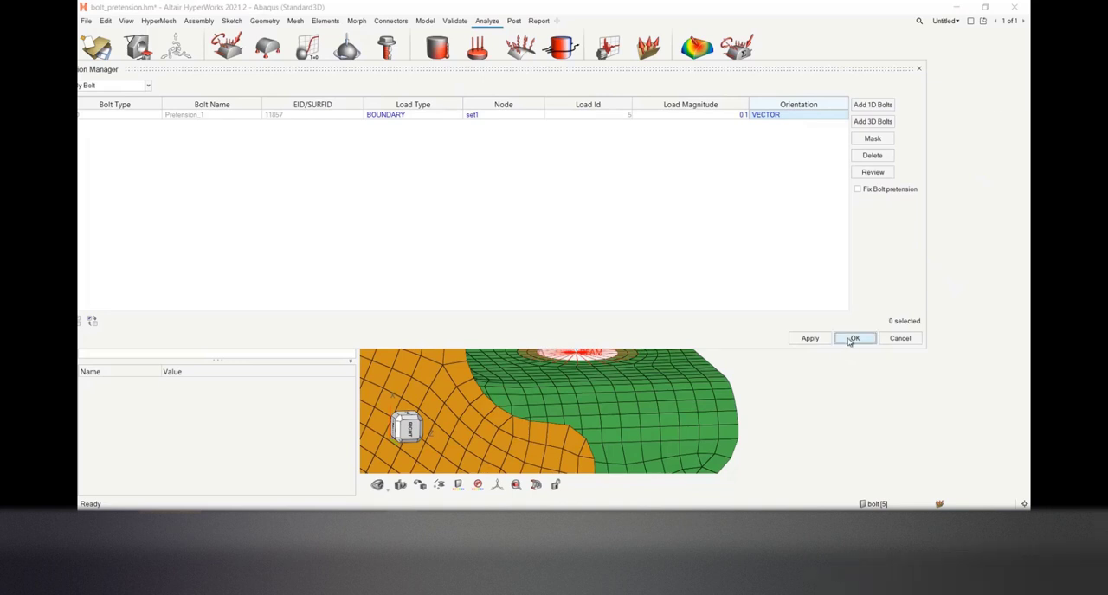
click(853, 337)
Examine the model's loads and the Pretension_1 load collector, including where its load sits on the model
click(83, 209)
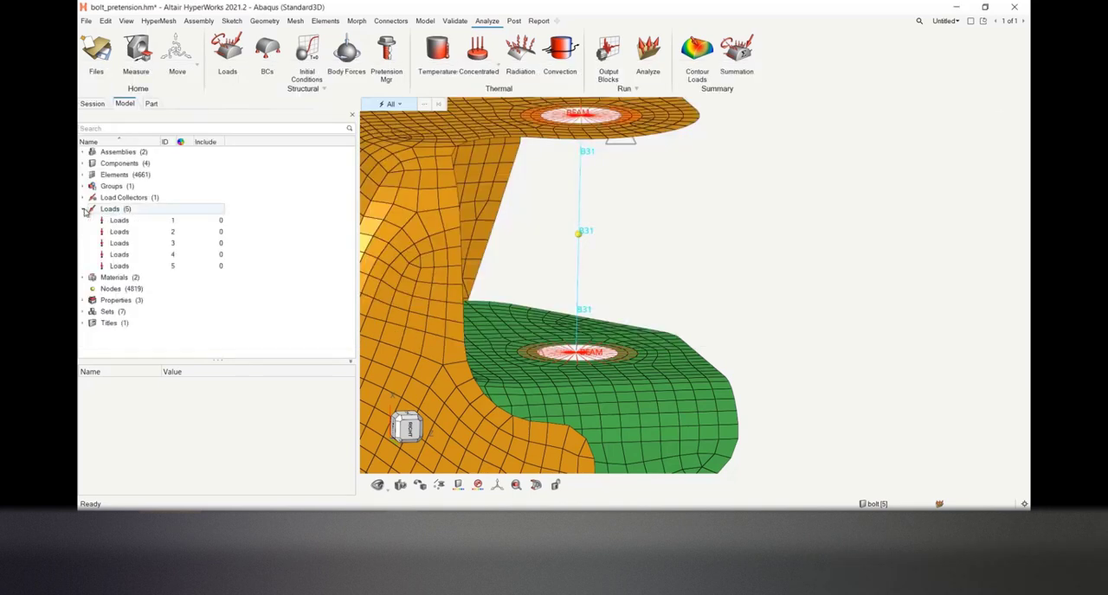
click(83, 197)
click(139, 208)
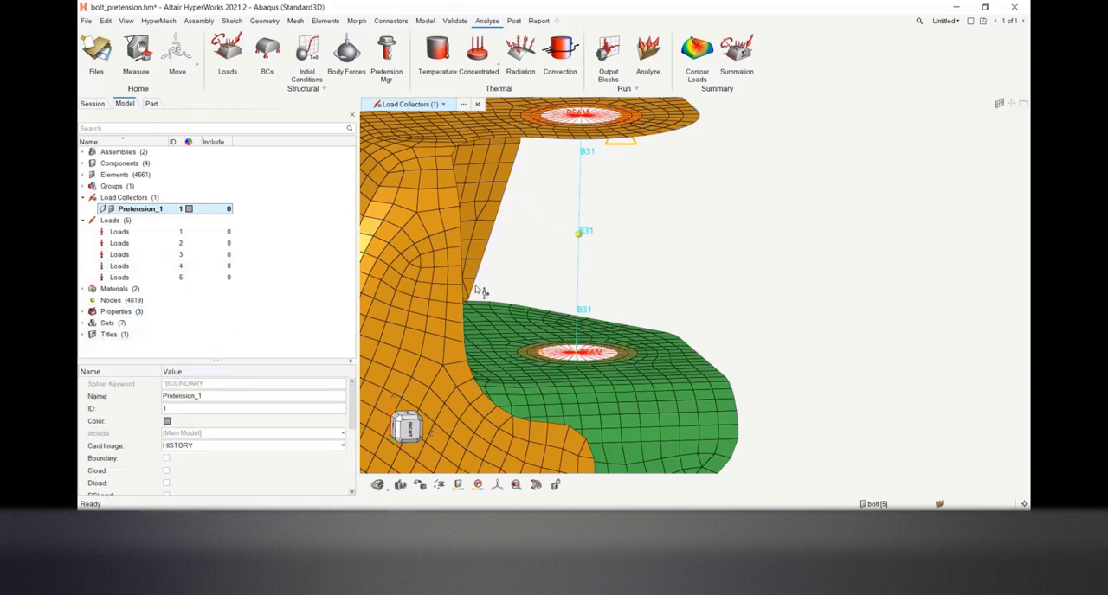
middle_drag(758, 320, 826, 336)
right_click(768, 355)
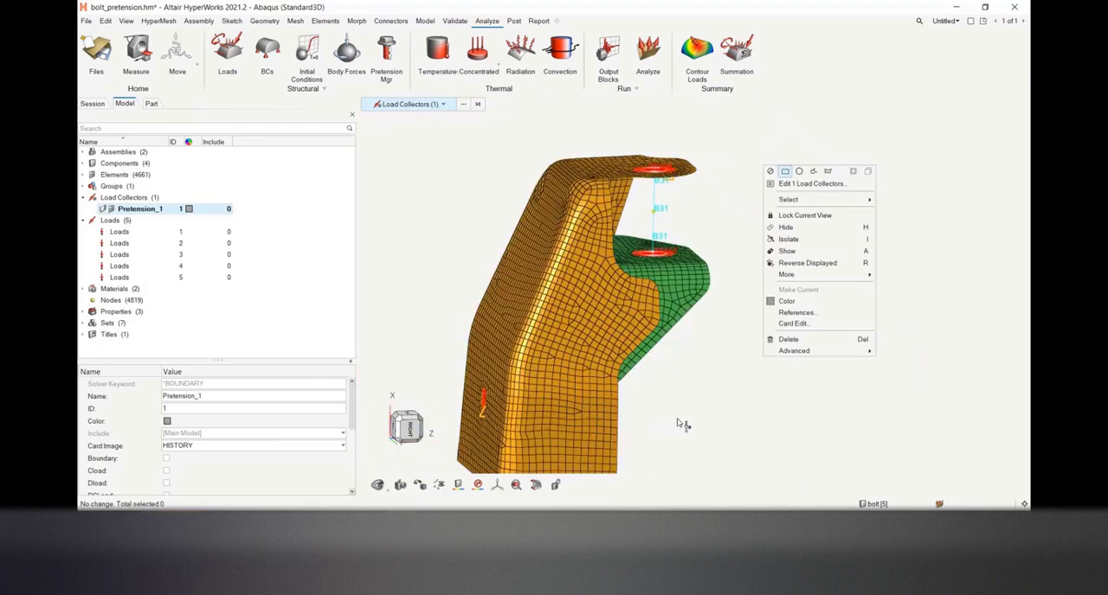
click(678, 420)
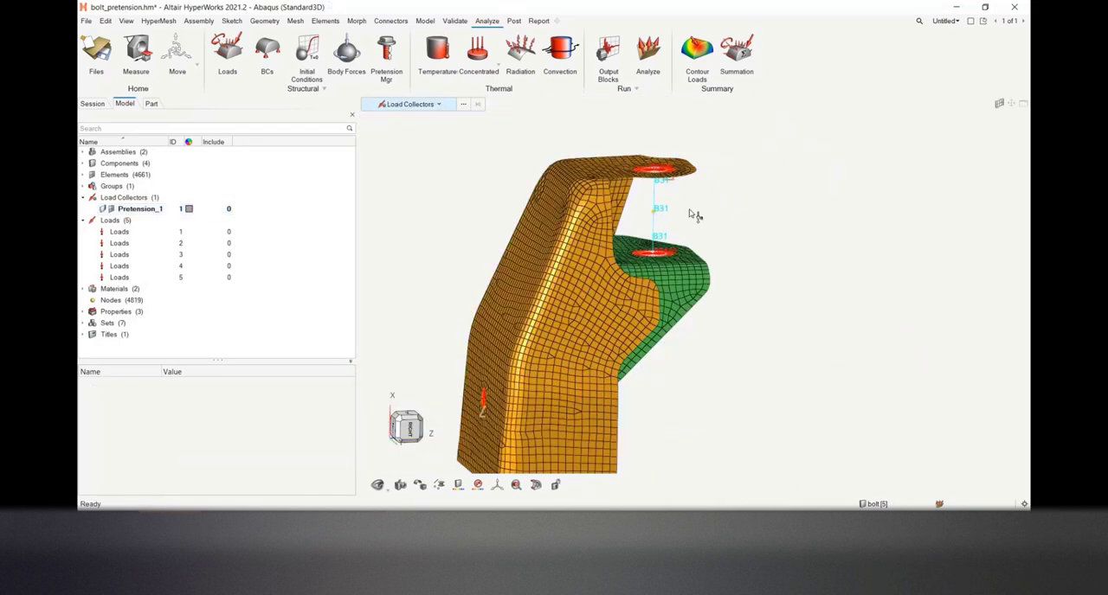